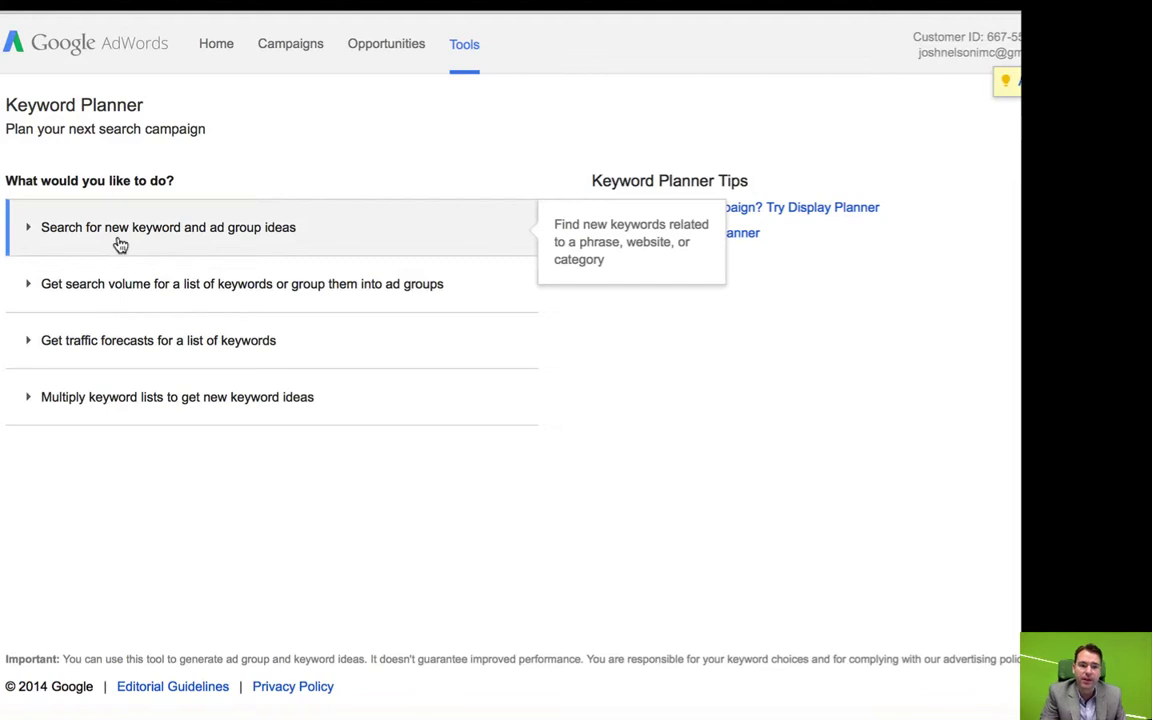
# Open the form for new keyword and ad group ideas and copy the list of dental terms from the Word document
pyautogui.click(122, 240)
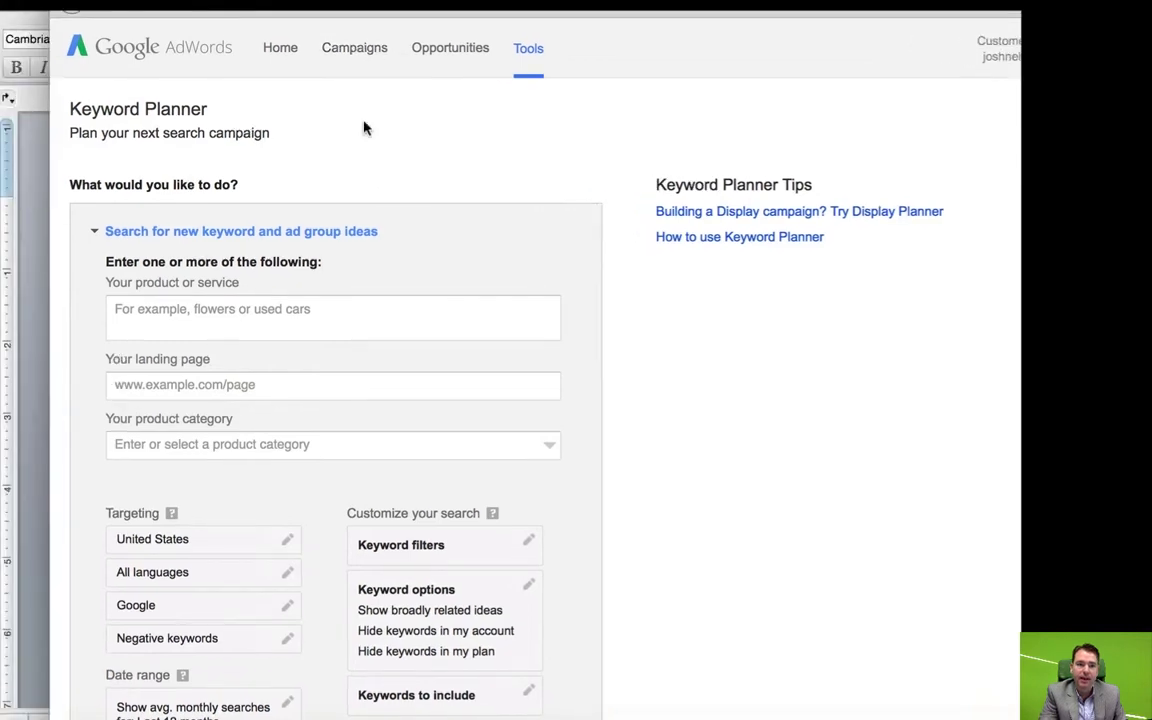
pyautogui.click(40, 200)
pyautogui.moveTo(463, 402); pyautogui.dragTo(380, 350)
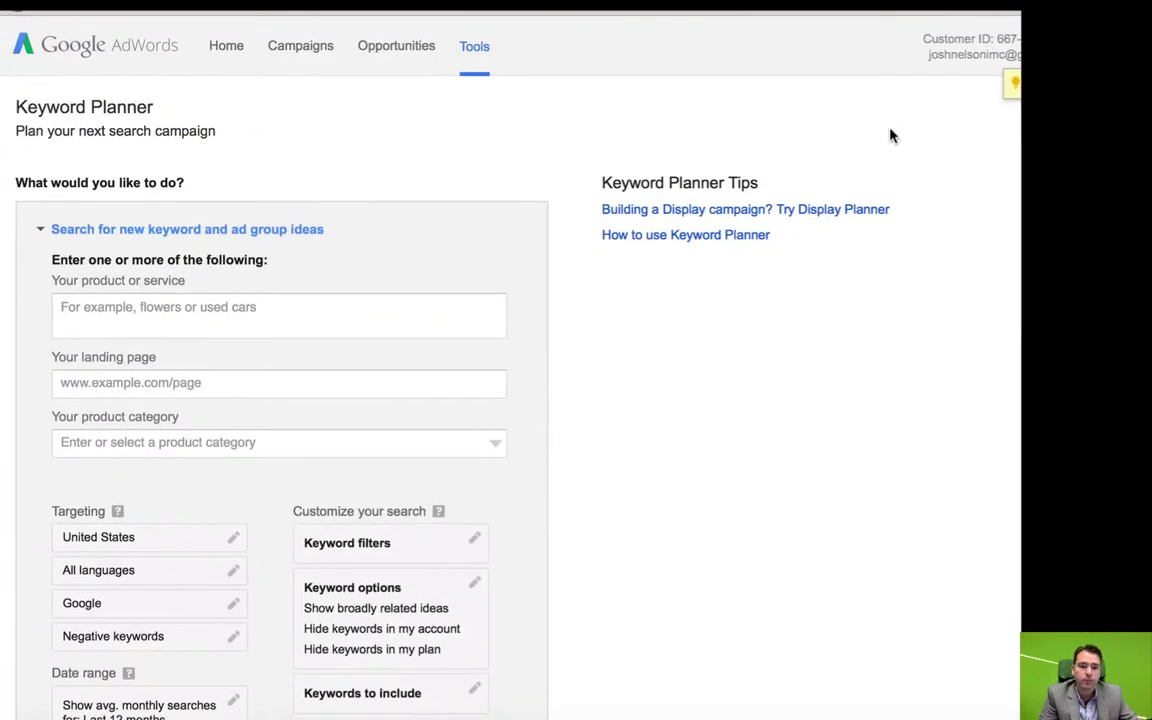
# Get ideas for the products or services dentist, Dental services, Dental clinic, Root canal and Dental cleaning
pyautogui.click(383, 312)
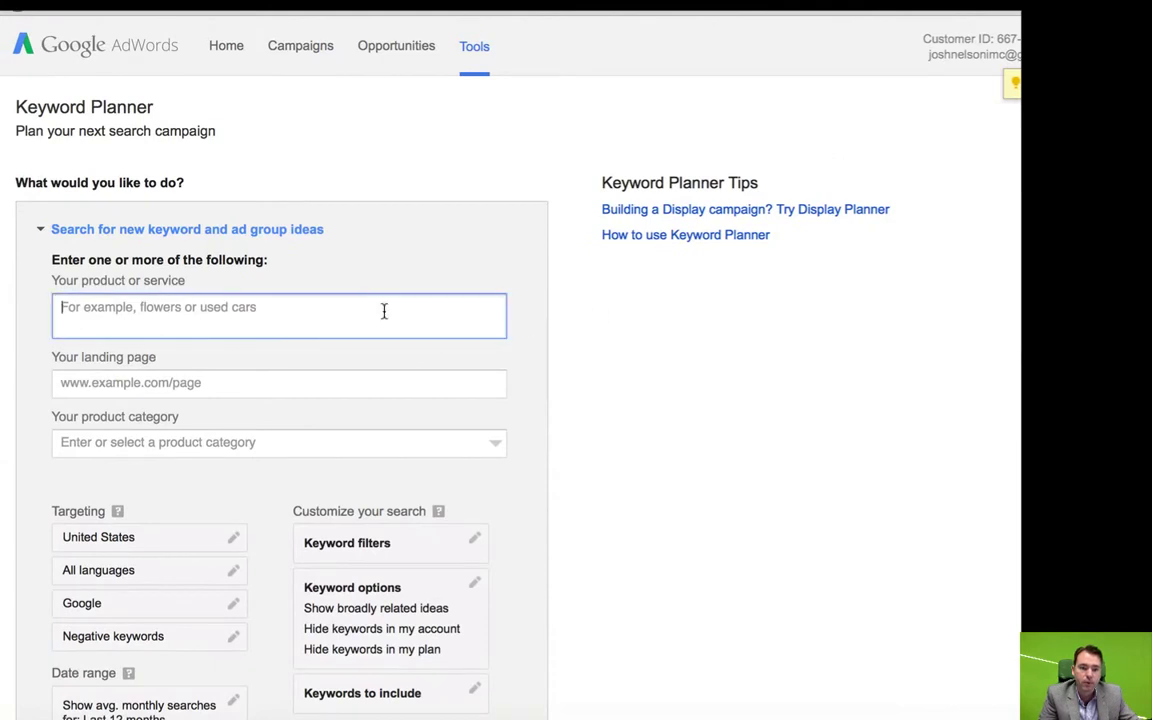
pyautogui.write('Dental cleaning')
pyautogui.press('BackSpace')
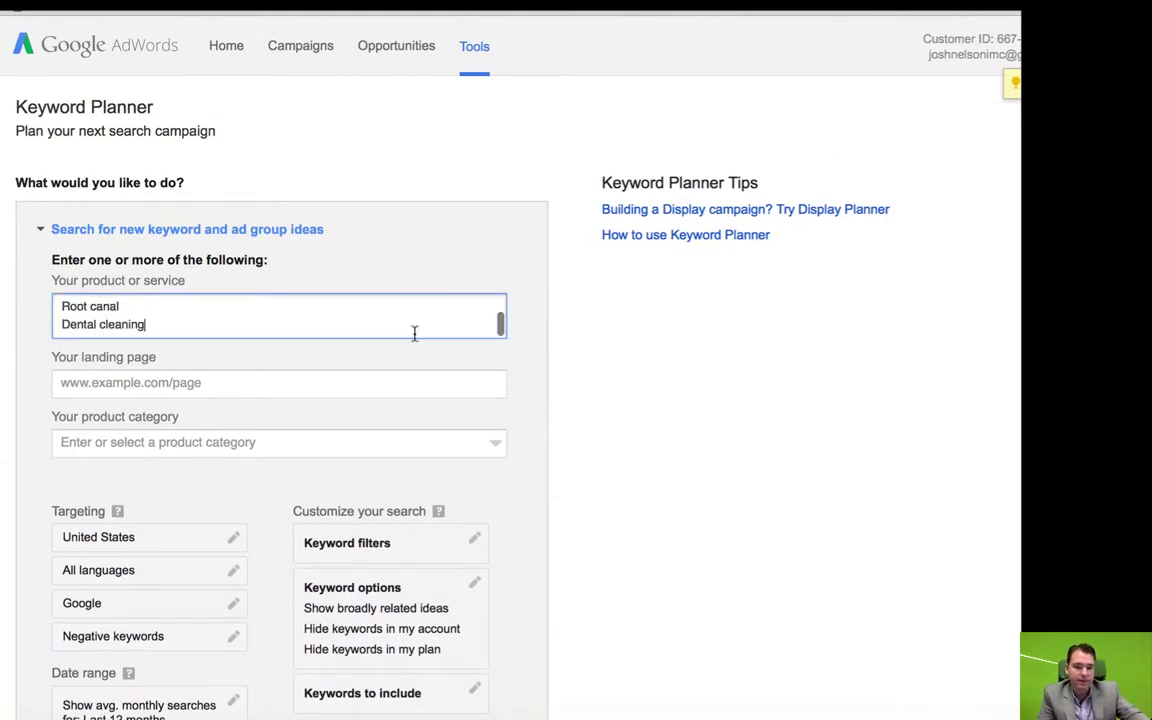
pyautogui.scroll(-5, 563, 406)
pyautogui.click(90, 368)
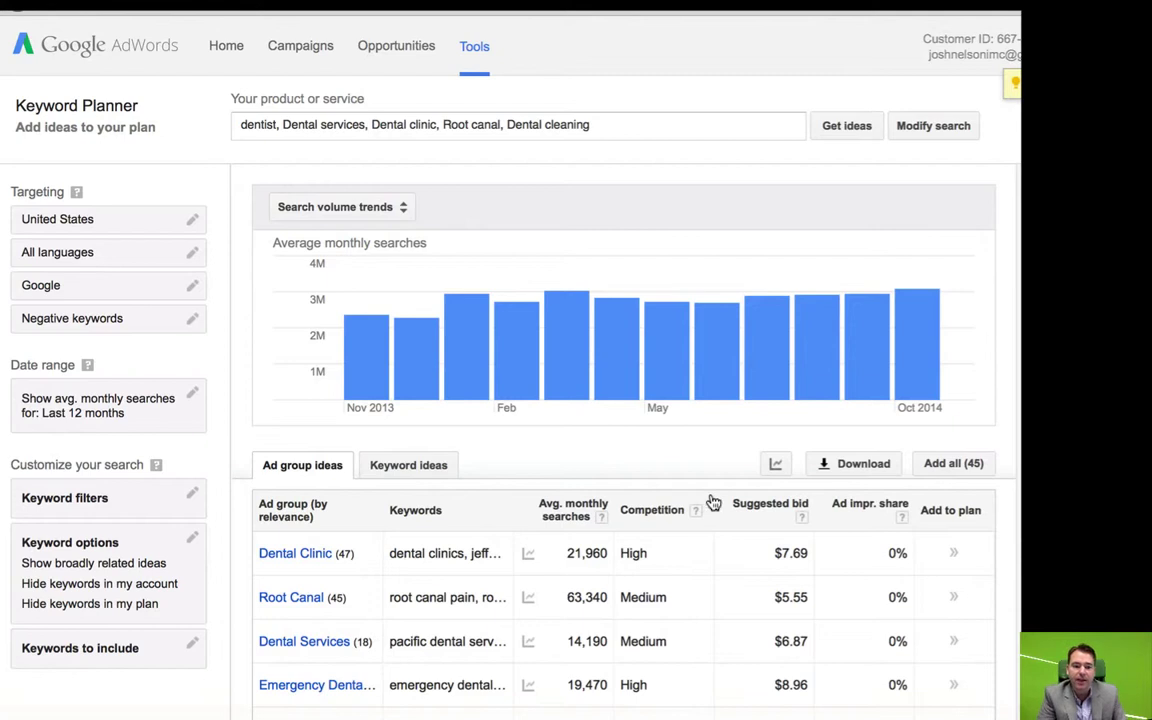
# Add the Root Canal, Emergency Dental, Dental Services, Dental Cleaning and Dentistry ad groups to the plan
pyautogui.scroll(-1, 713, 502)
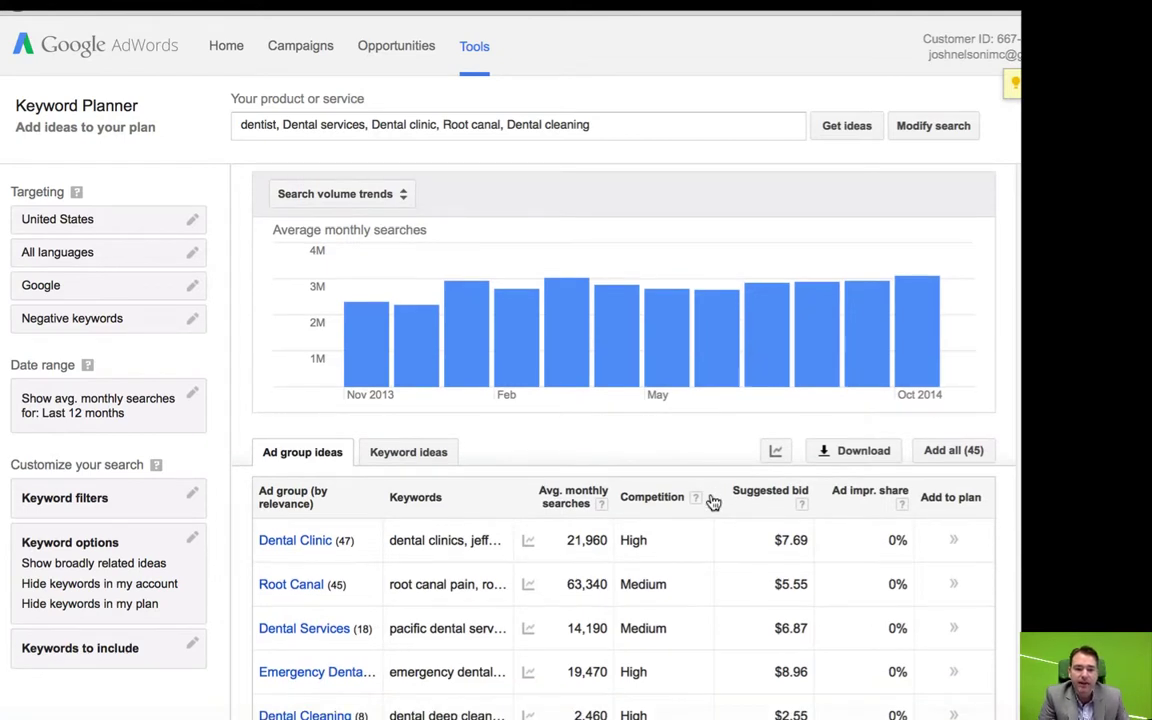
pyautogui.scroll(-2, 713, 502)
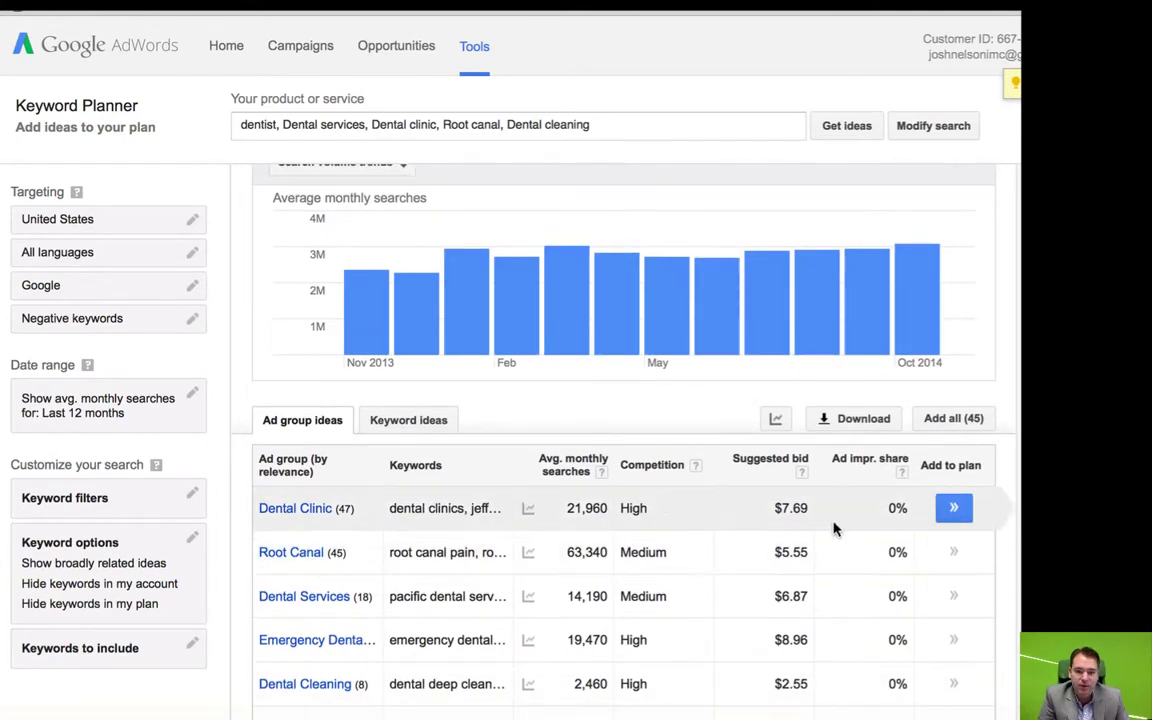
pyautogui.click(955, 553)
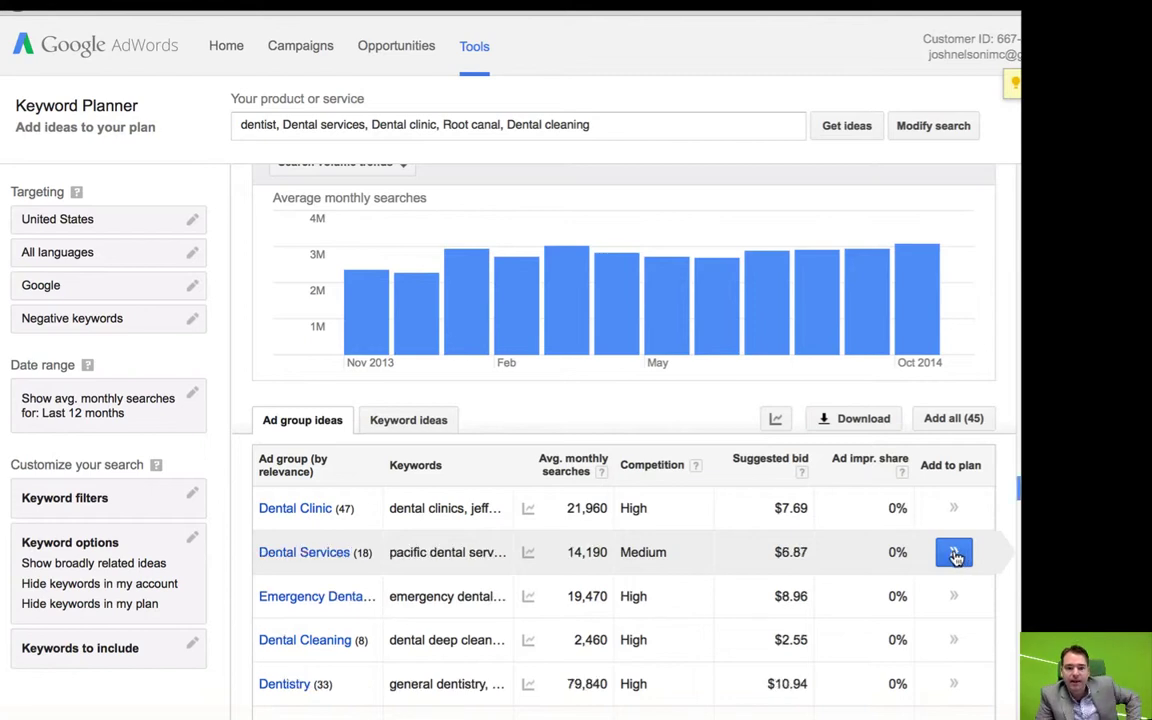
pyautogui.click(953, 598)
pyautogui.click(953, 553)
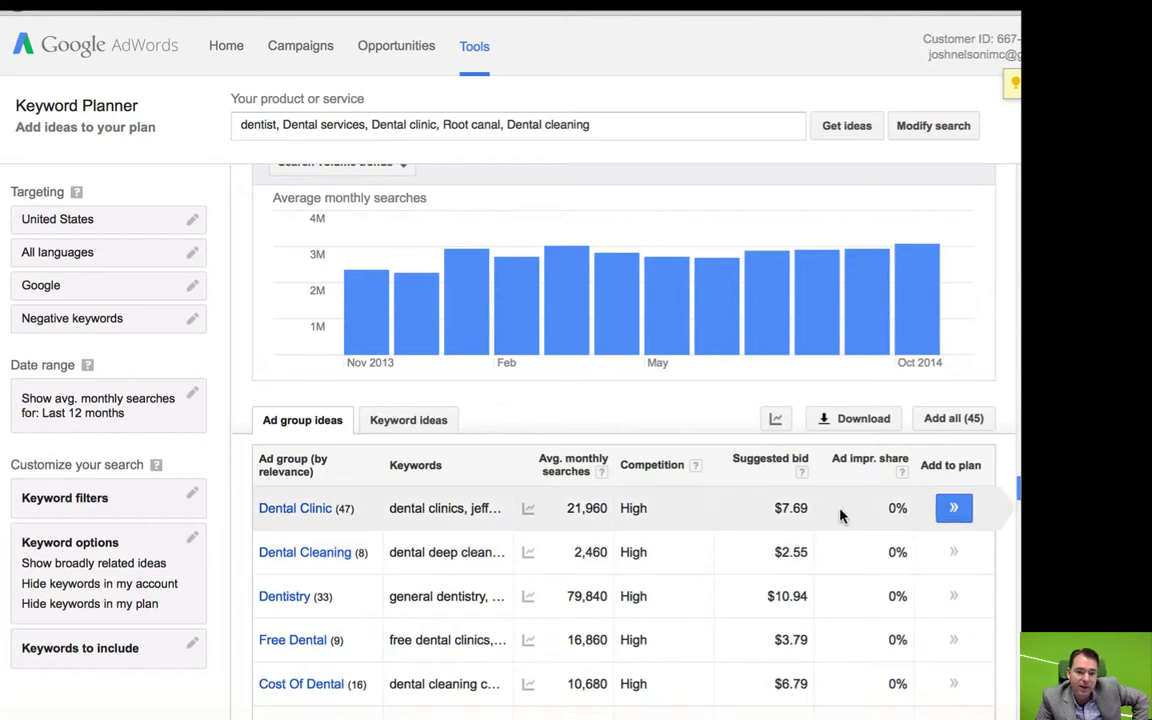
pyautogui.click(953, 555)
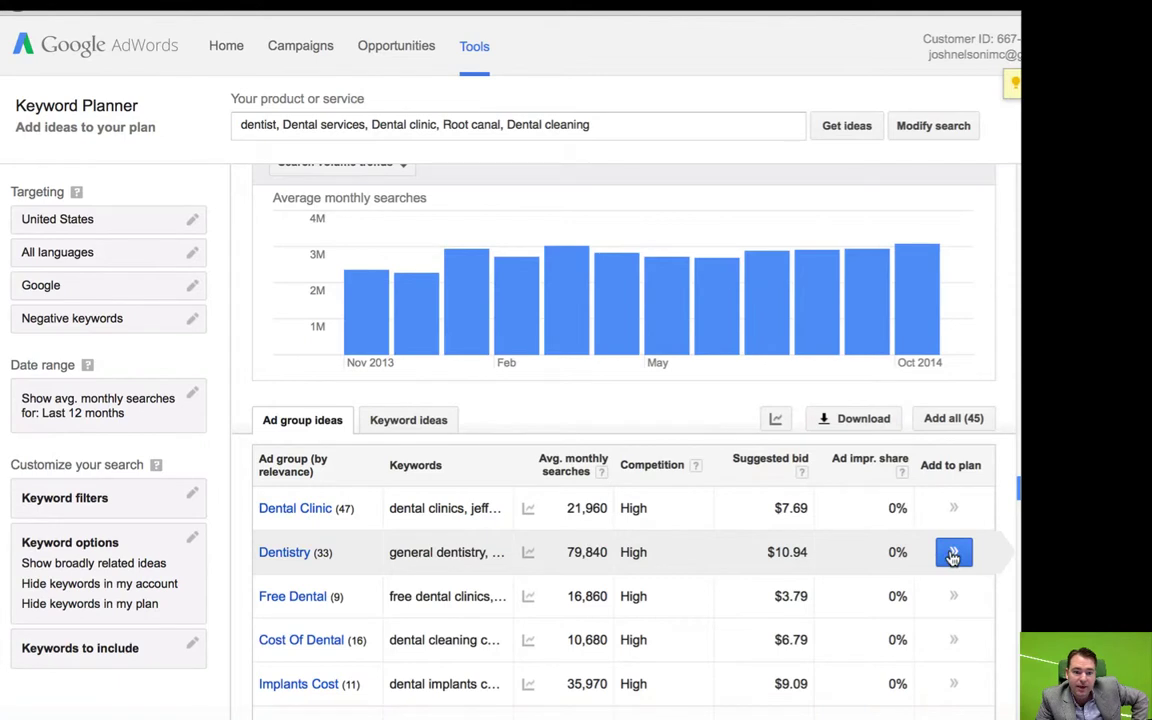
pyautogui.click(953, 555)
# Add the Dentures, Teeth Cleaning, Dental Implants and Teeth Whitening ad groups to the plan
pyautogui.scroll(-1, 953, 560)
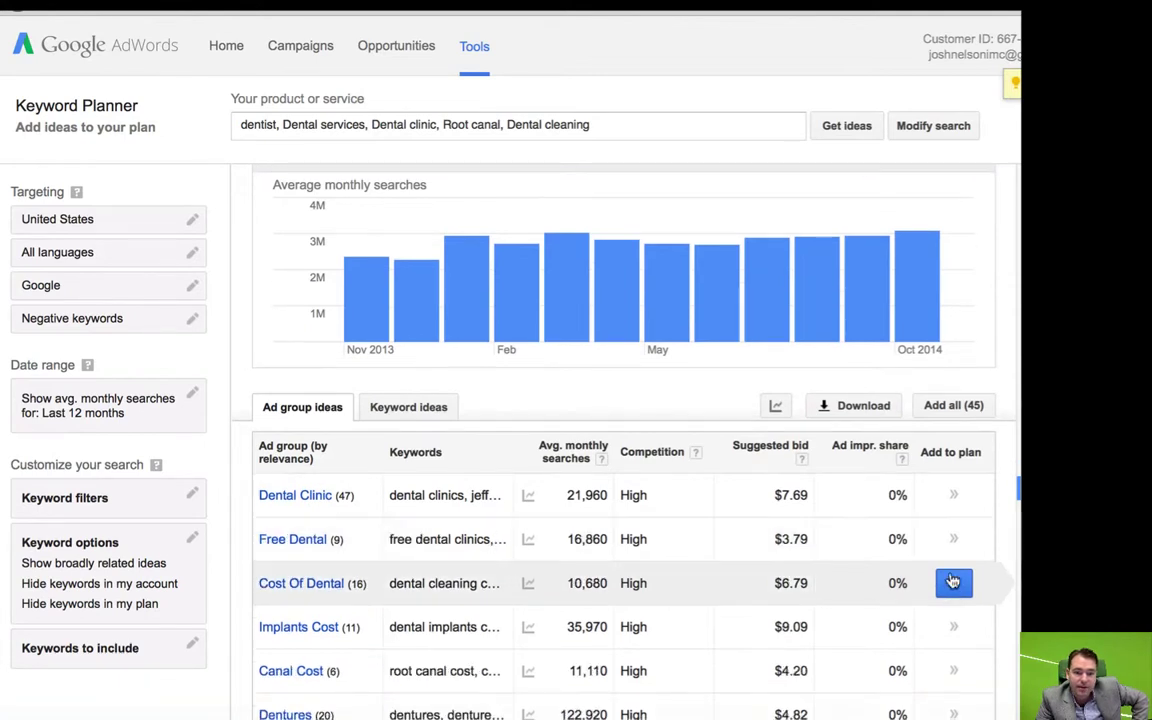
pyautogui.scroll(-2, 951, 628)
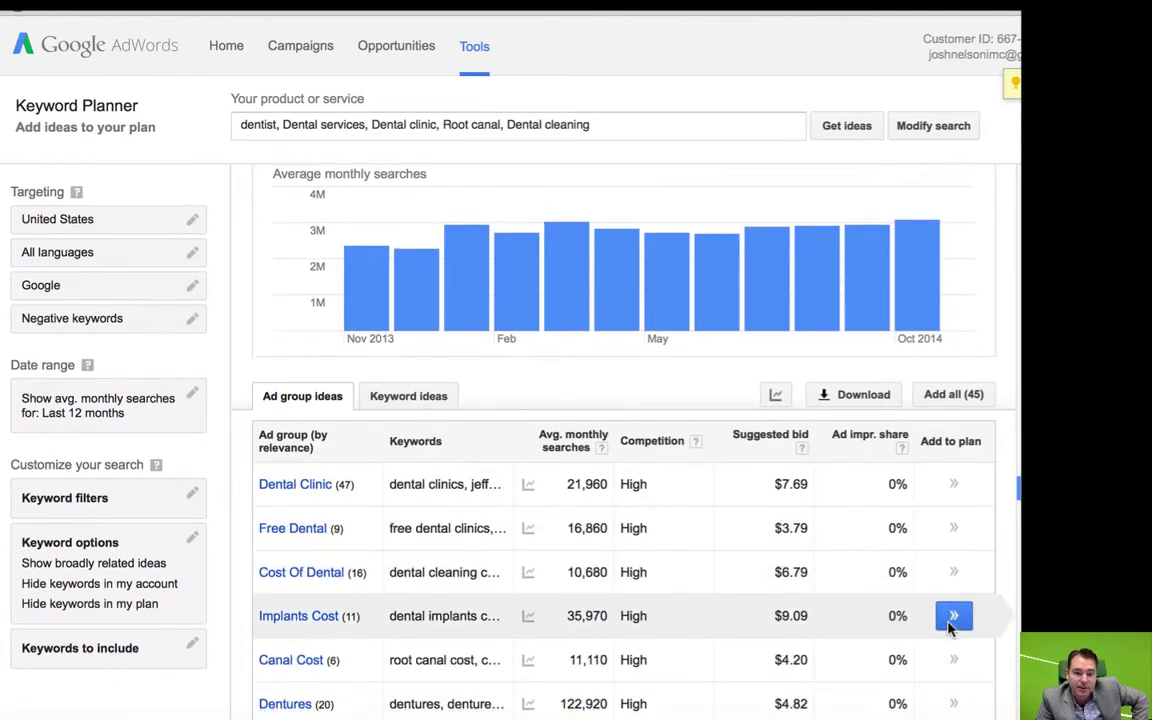
pyautogui.scroll(-1, 951, 631)
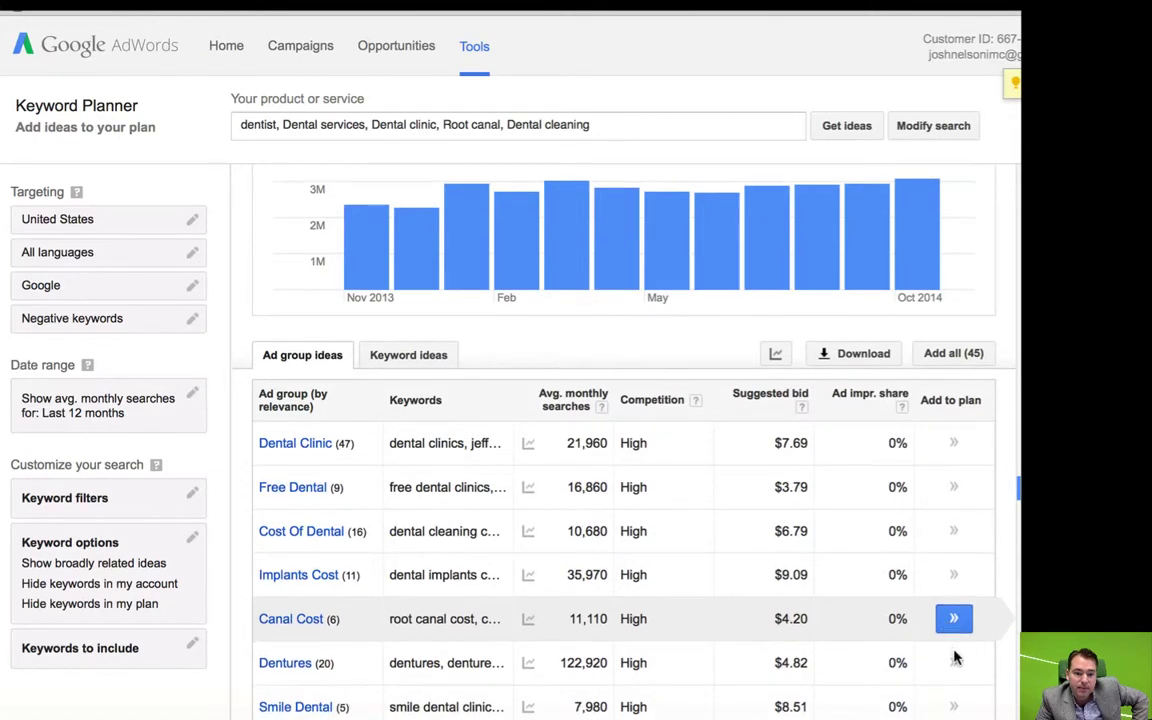
pyautogui.click(957, 663)
pyautogui.scroll(-5, 941, 597)
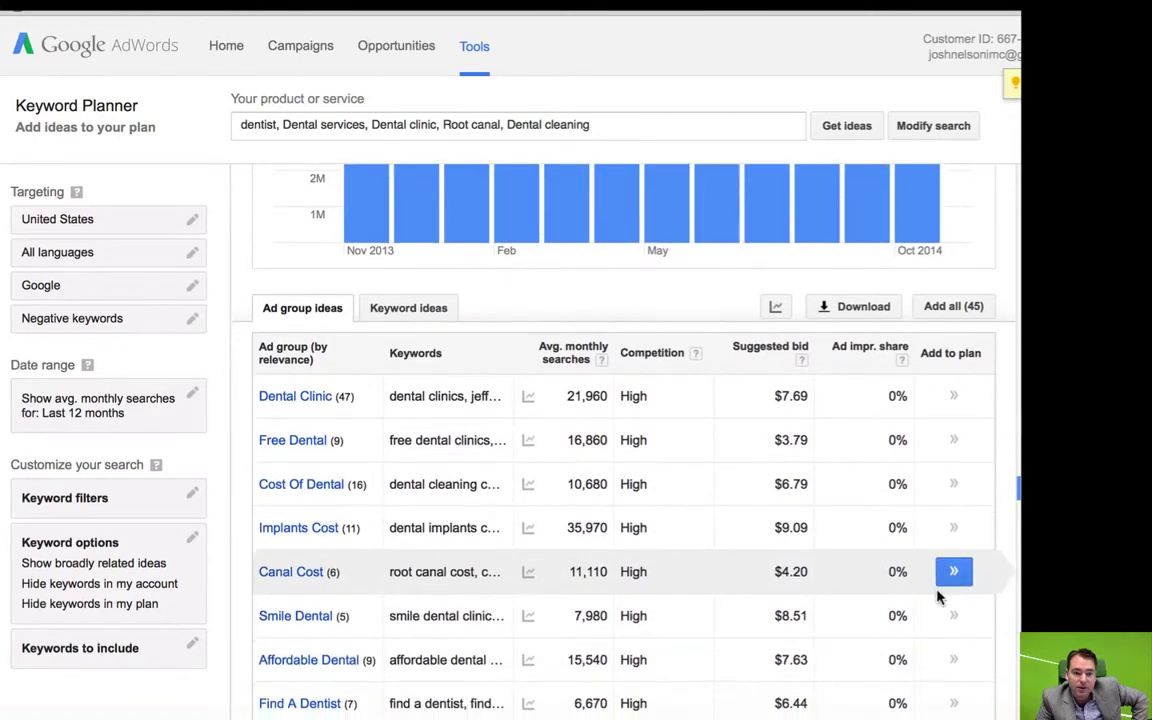
pyautogui.scroll(-2, 945, 595)
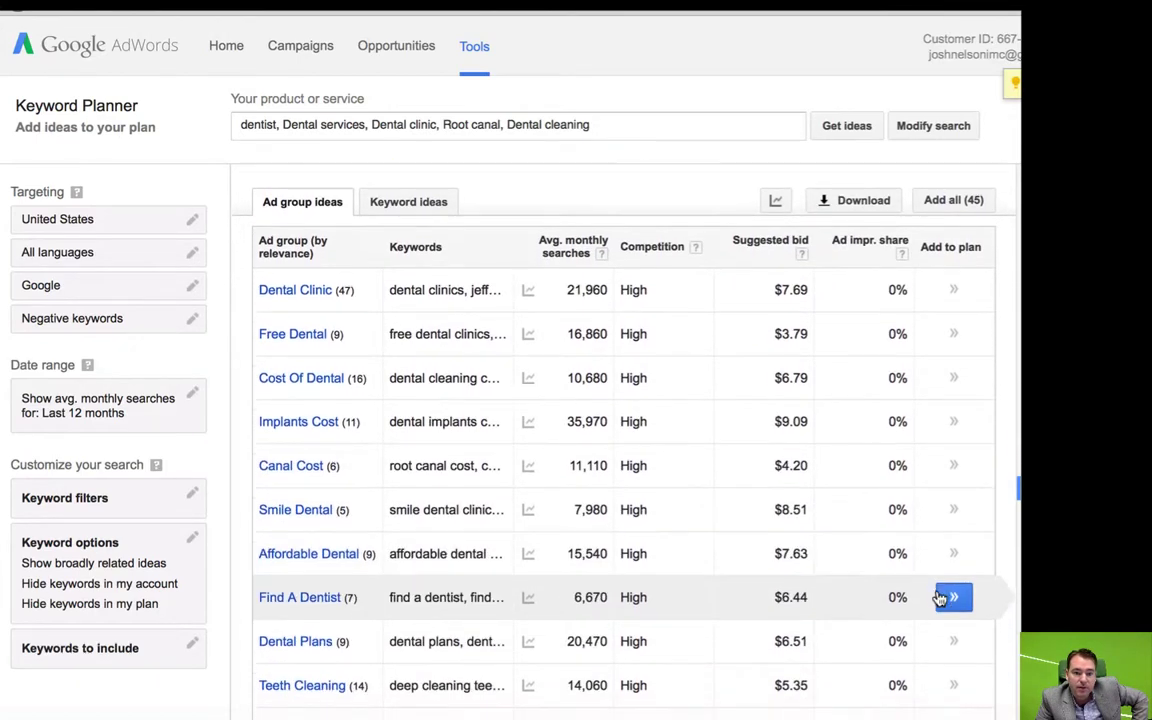
pyautogui.click(952, 679)
pyautogui.scroll(-1, 921, 561)
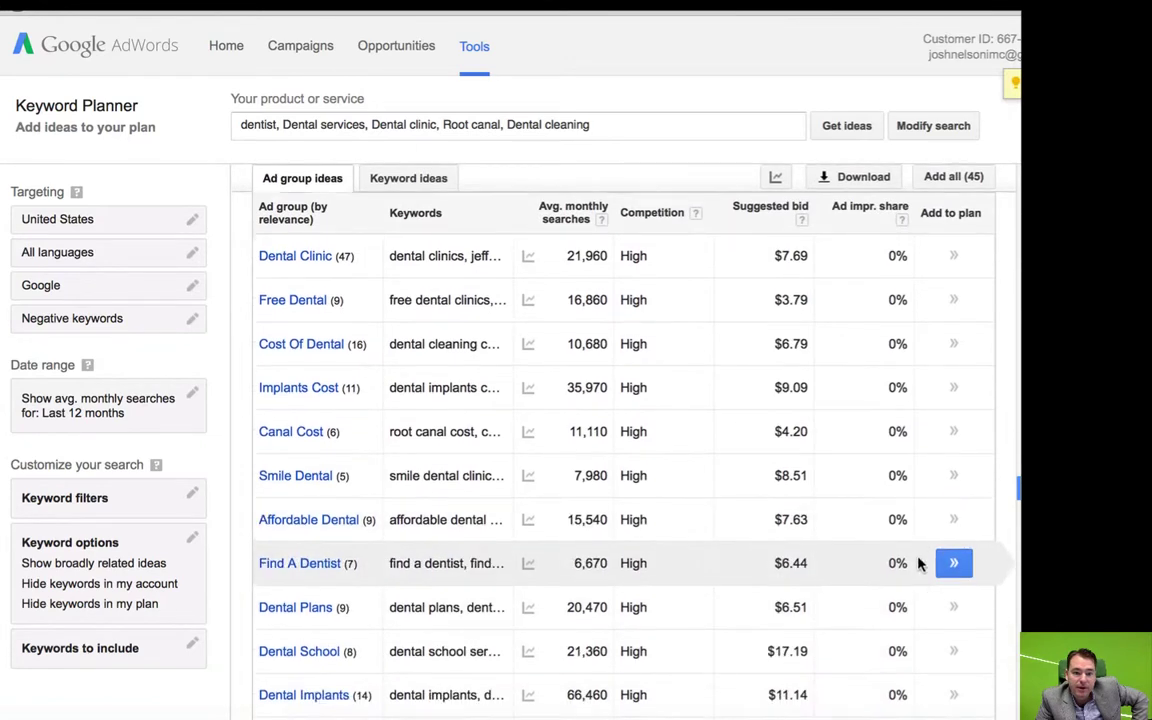
pyautogui.click(955, 697)
pyautogui.scroll(-1, 936, 561)
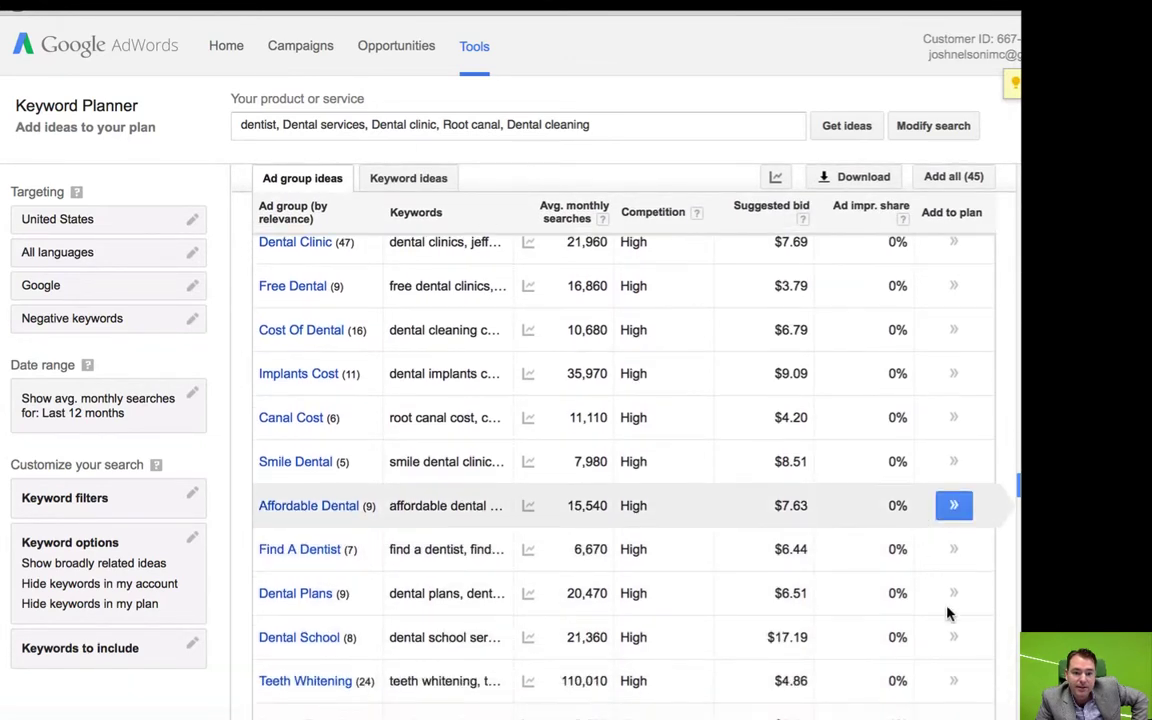
pyautogui.click(955, 677)
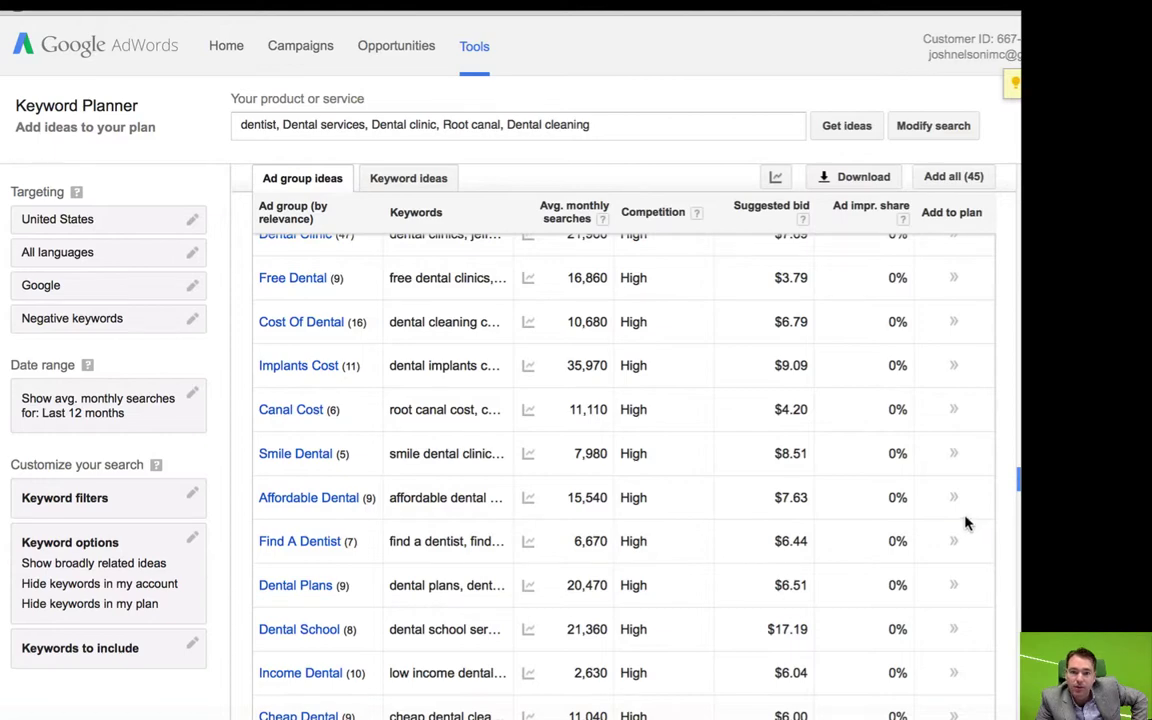
# Add all remaining ad group ideas and all keyword ideas to the plan
pyautogui.scroll(3, 975, 518)
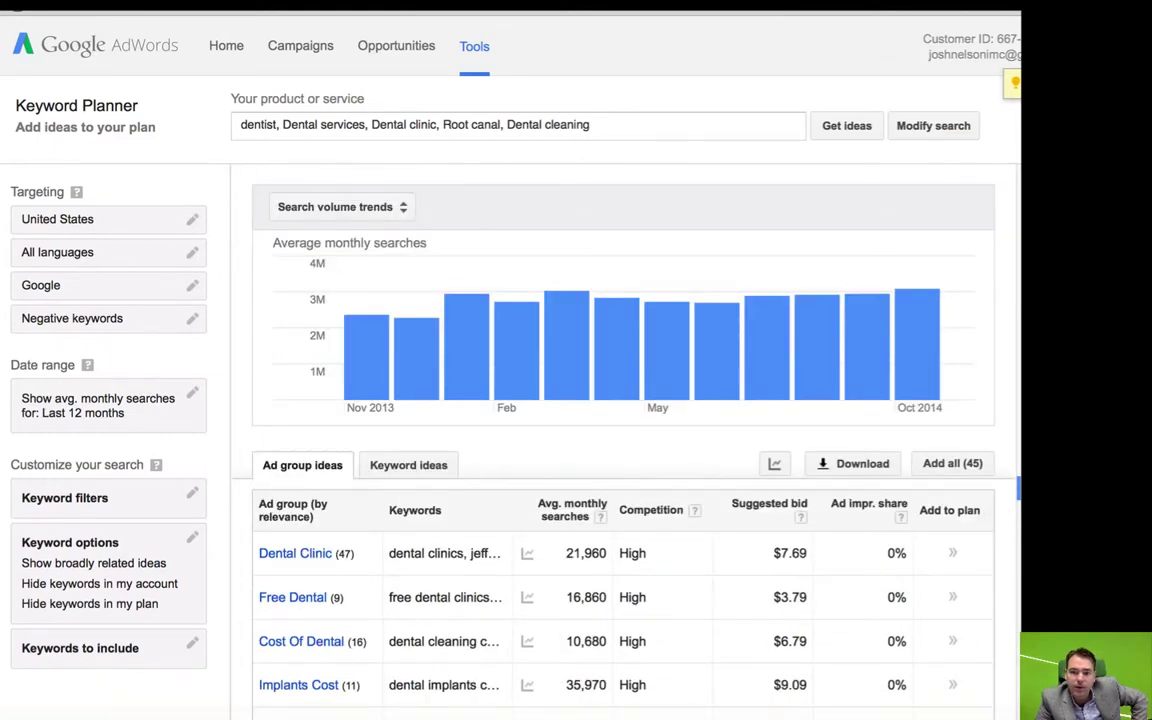
pyautogui.click(957, 465)
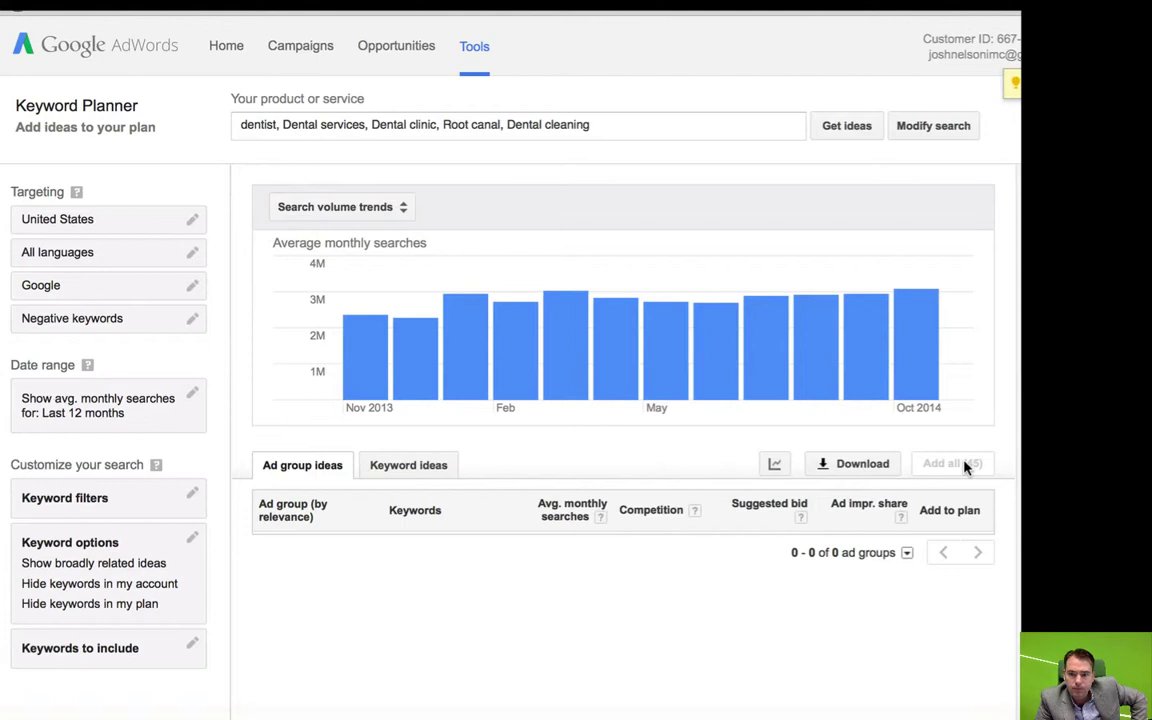
pyautogui.click(424, 467)
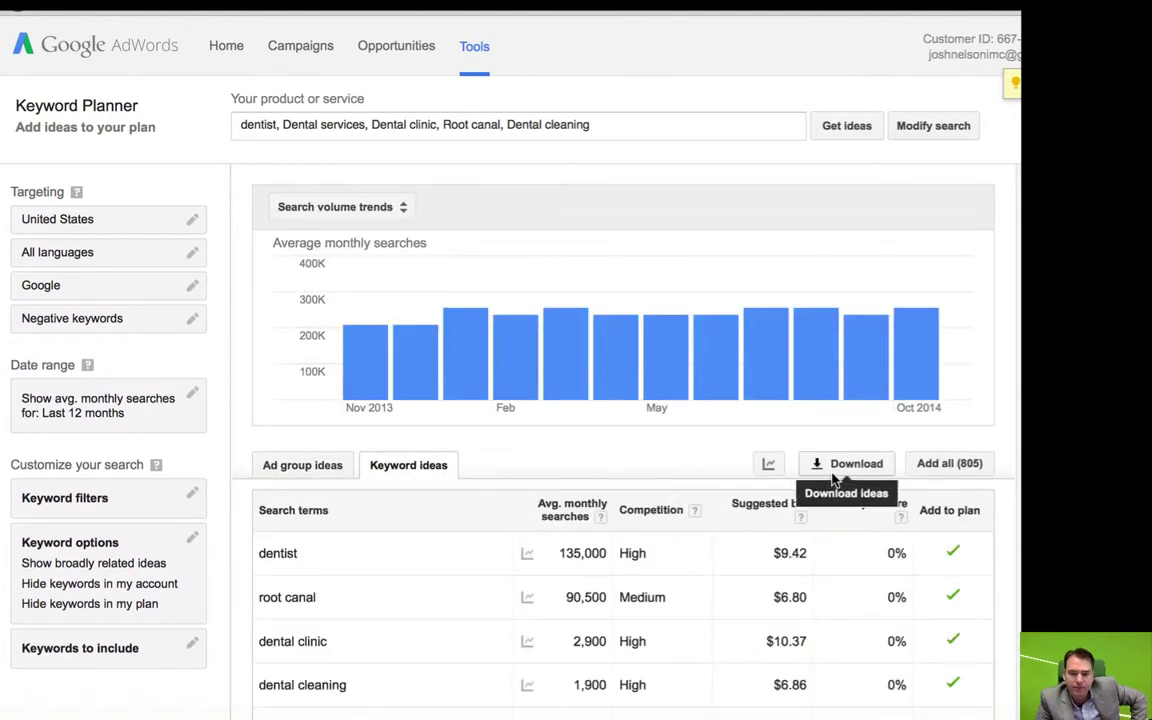
pyautogui.scroll(-3, 896, 553)
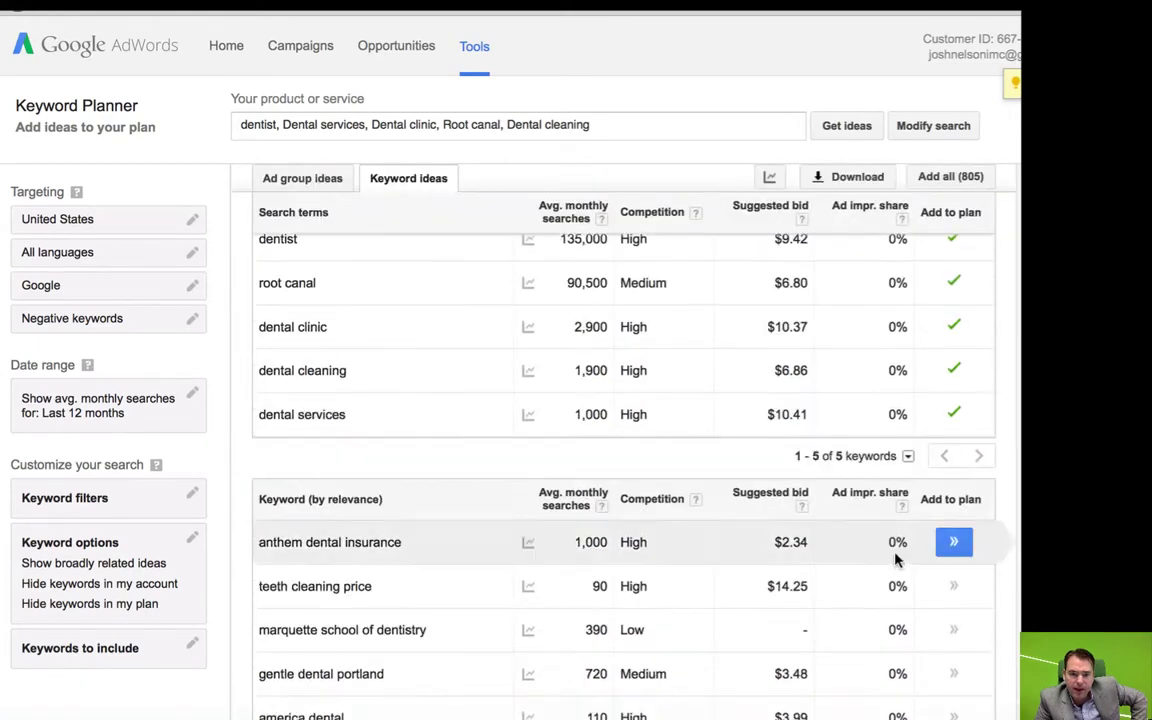
pyautogui.scroll(-1, 896, 560)
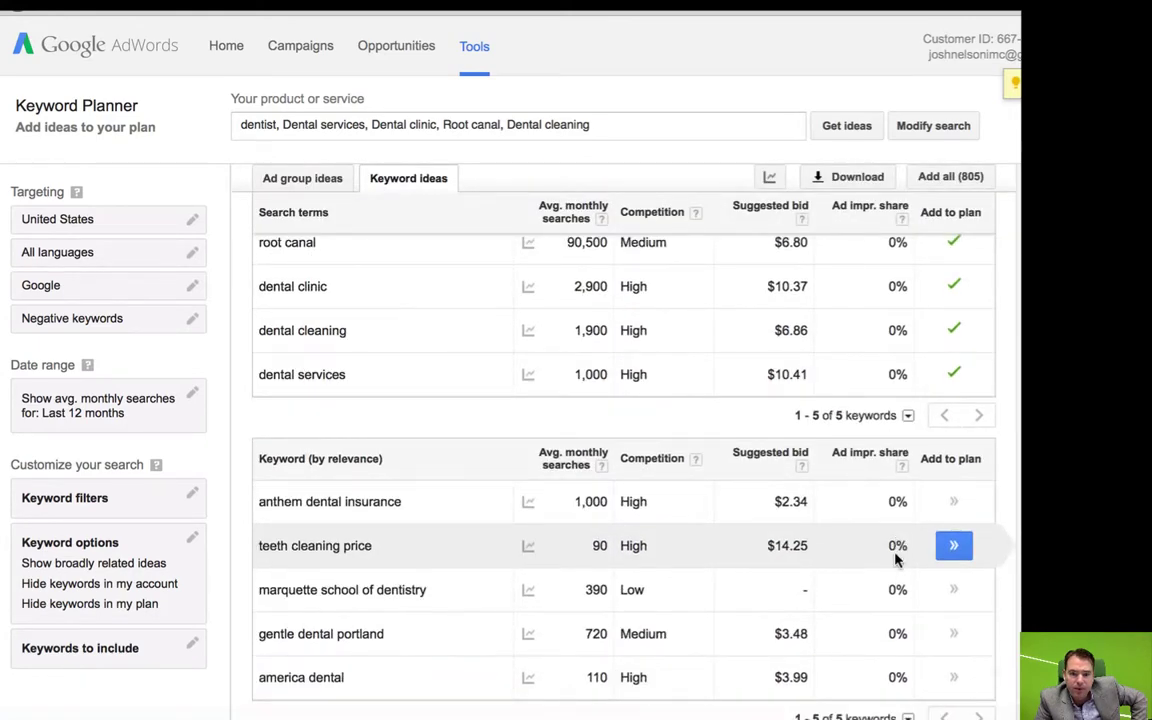
pyautogui.scroll(4, 896, 556)
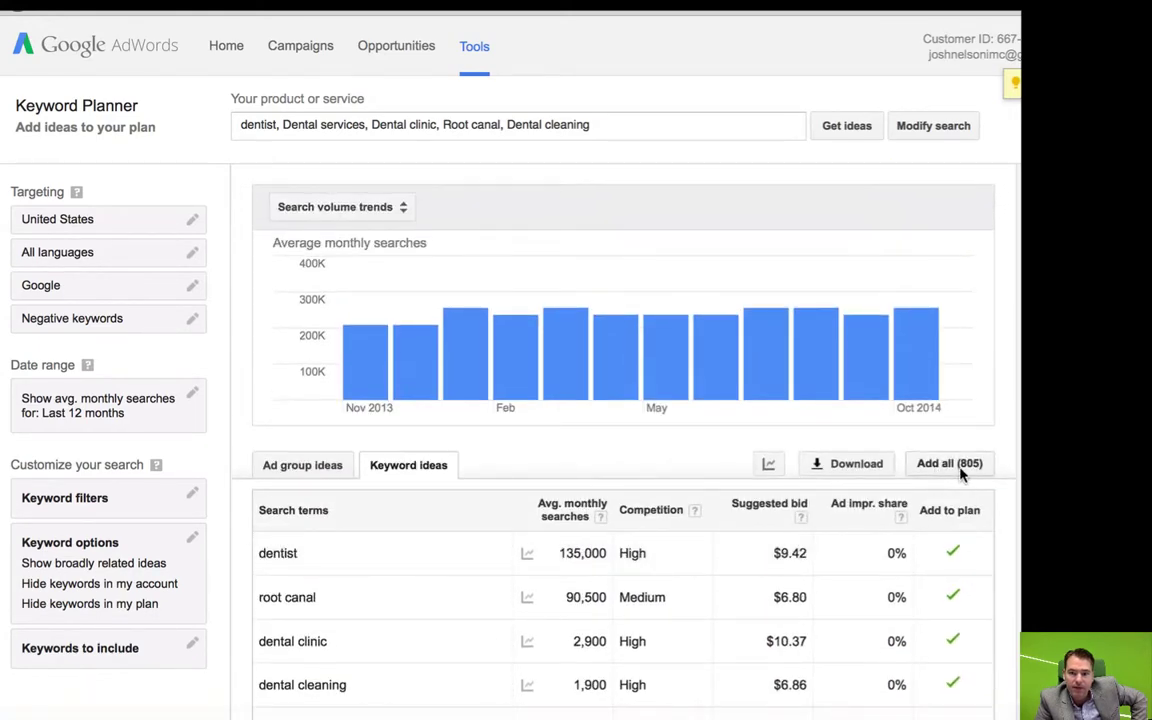
pyautogui.click(952, 466)
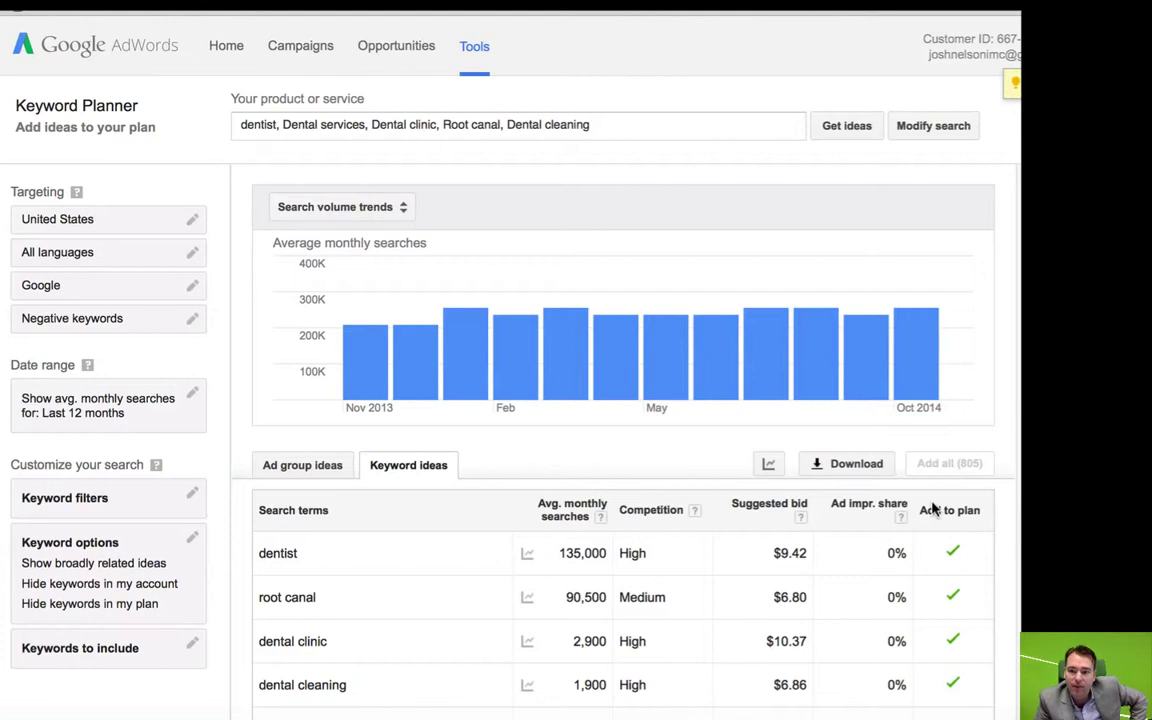
# Download the historical statistics of the keyword ideas and open the file in Microsoft Excel
pyautogui.moveTo(939, 548)
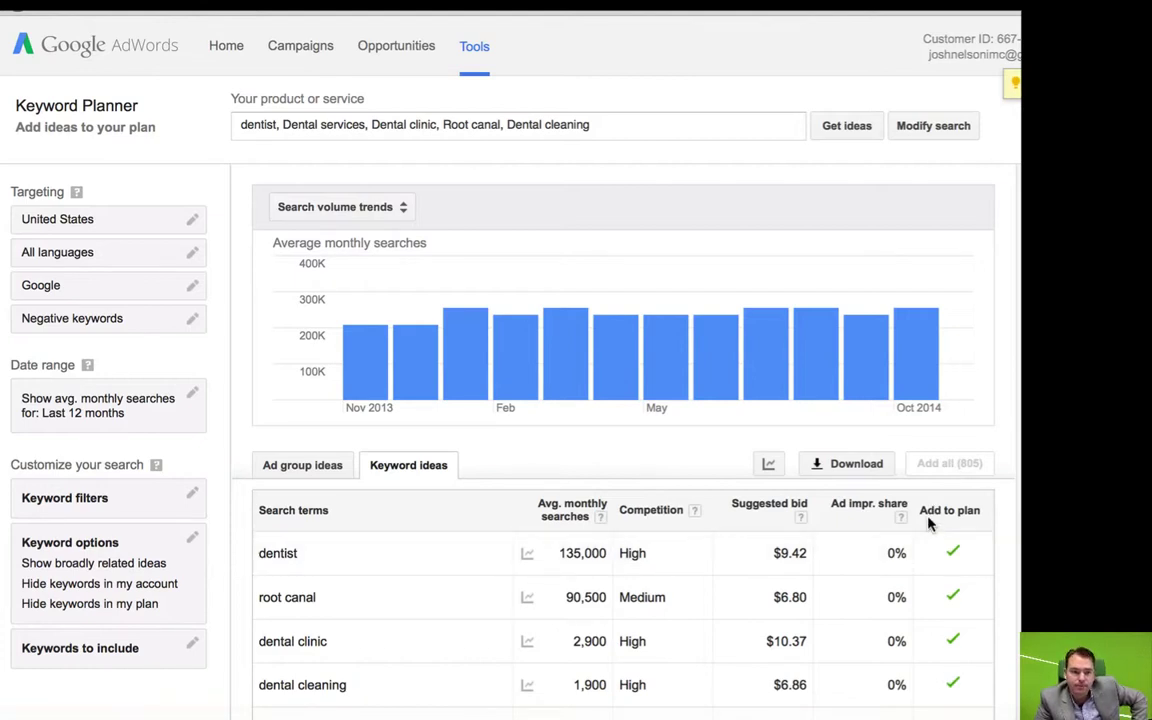
pyautogui.click(858, 466)
pyautogui.click(360, 472)
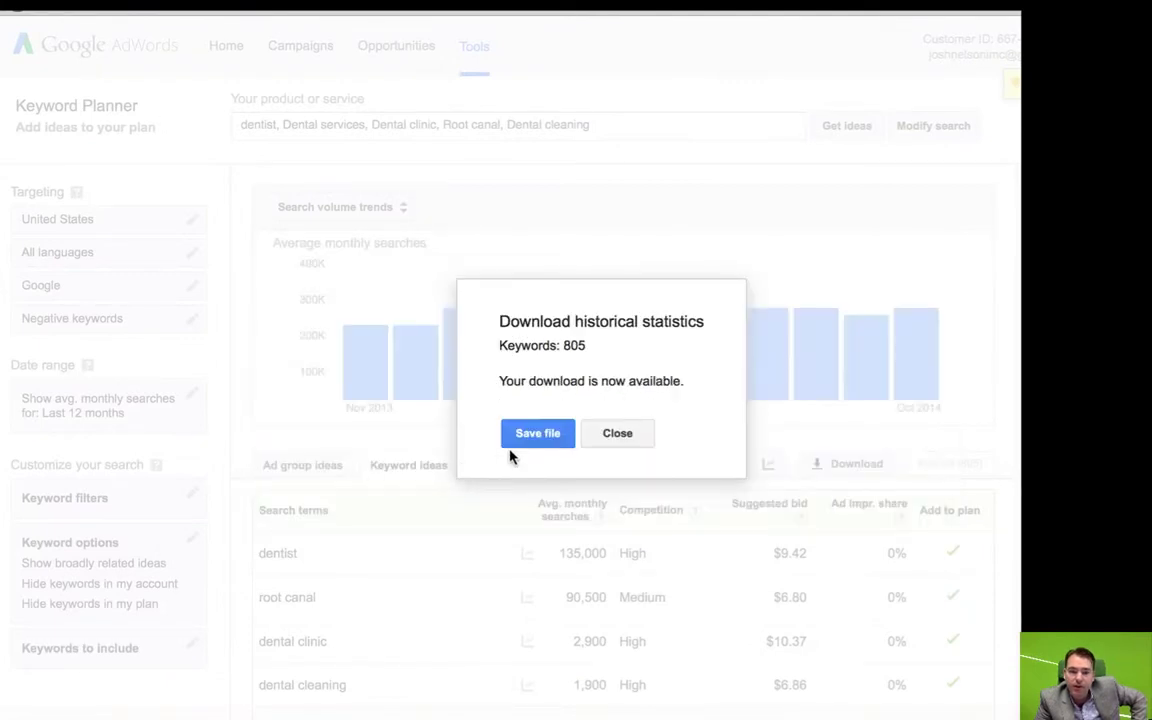
pyautogui.click(540, 436)
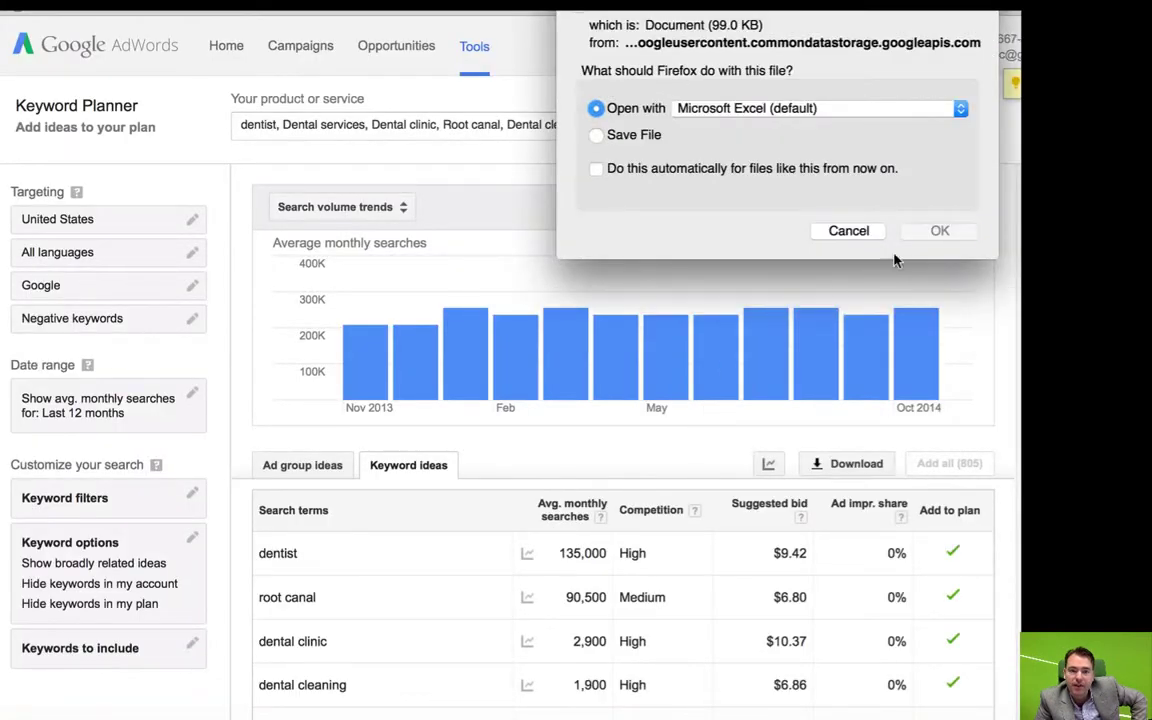
pyautogui.click(938, 231)
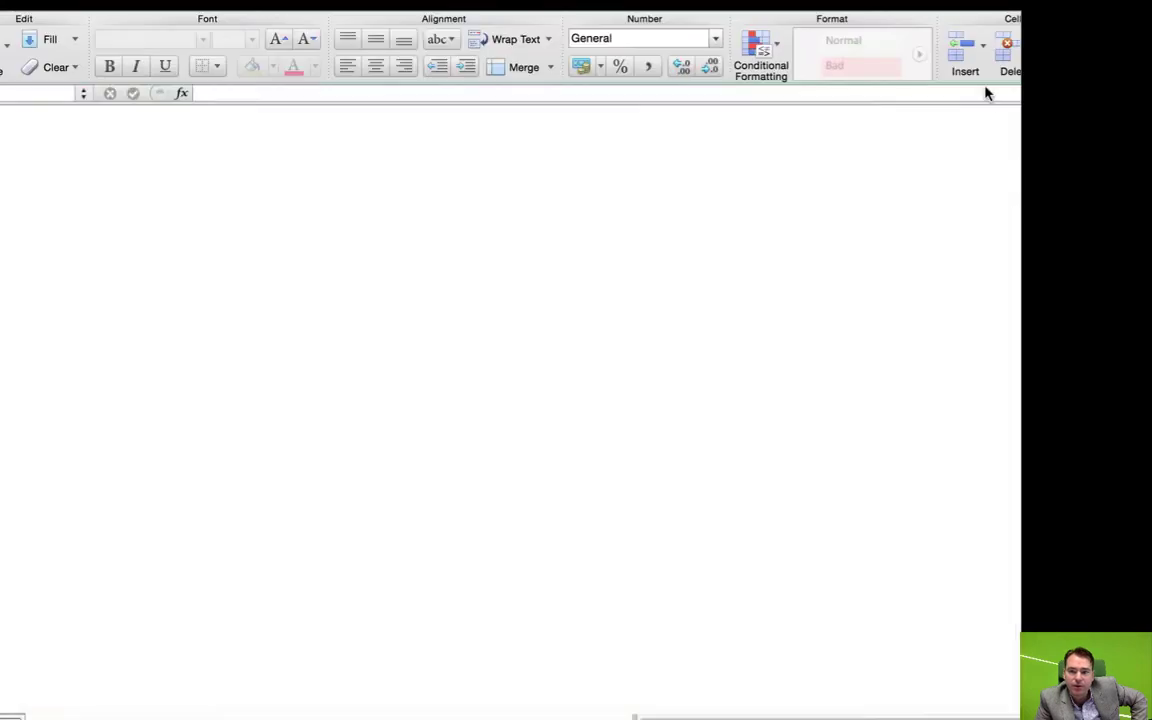
# Widen the Ad group and Keyword columns to fit their contents
pyautogui.moveTo(53, 111); pyautogui.dragTo(70, 111)
pyautogui.doubleClick(137, 111)
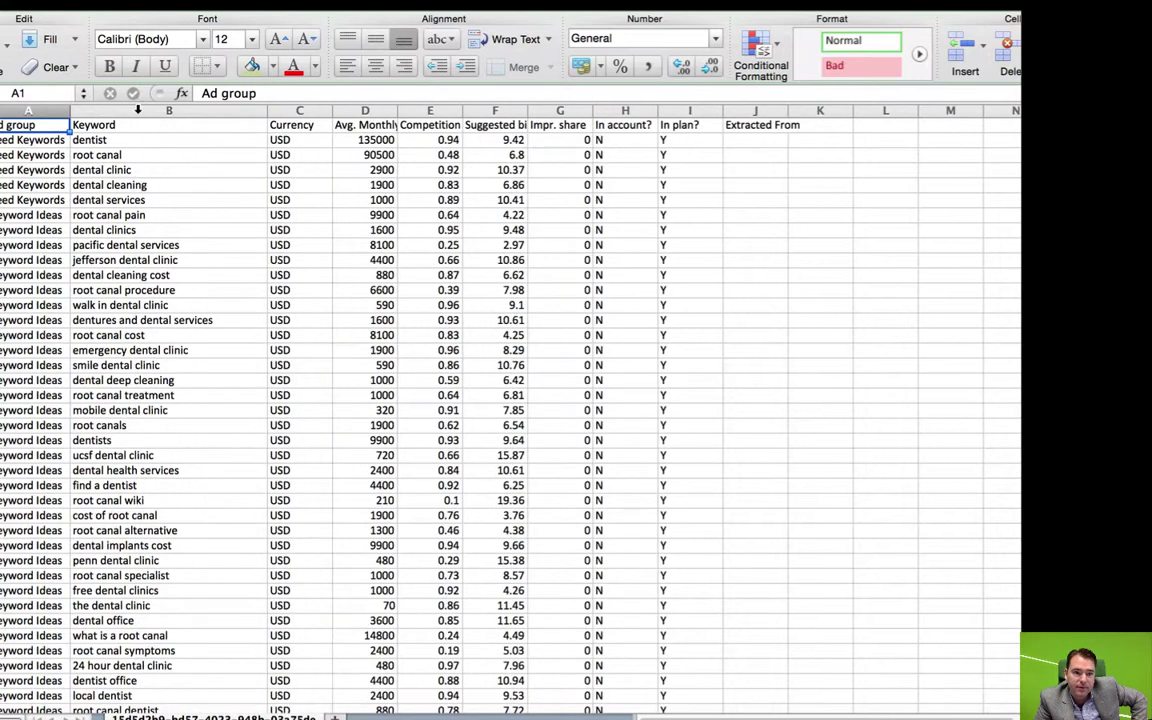
# Sort the columns from Ad group to Extracted From by Avg. Monthly Searches (exact match only), largest values first
pyautogui.moveTo(8, 125)
pyautogui.mouseDown()
pyautogui.moveTo(690, 165)
pyautogui.moveTo(745, 143)
pyautogui.moveTo(490, 111)
pyautogui.moveTo(10, 110)
pyautogui.mouseUp()
pyautogui.click(405, 2)
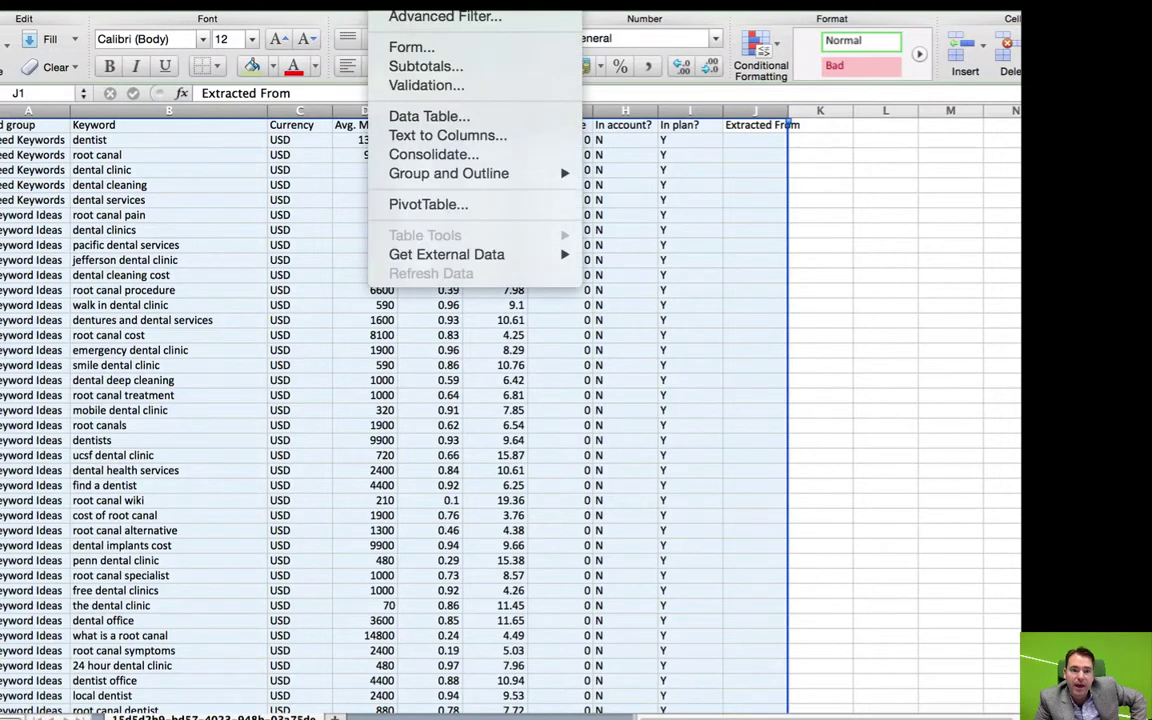
pyautogui.click(420, 1)
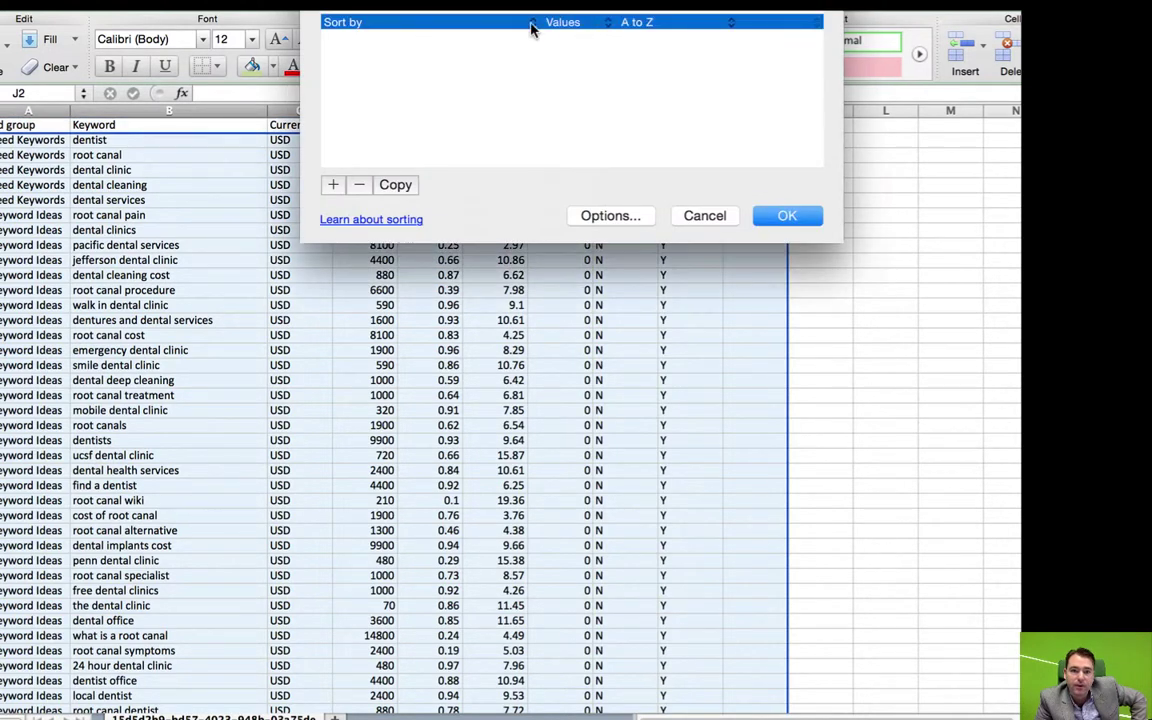
pyautogui.click(490, 22)
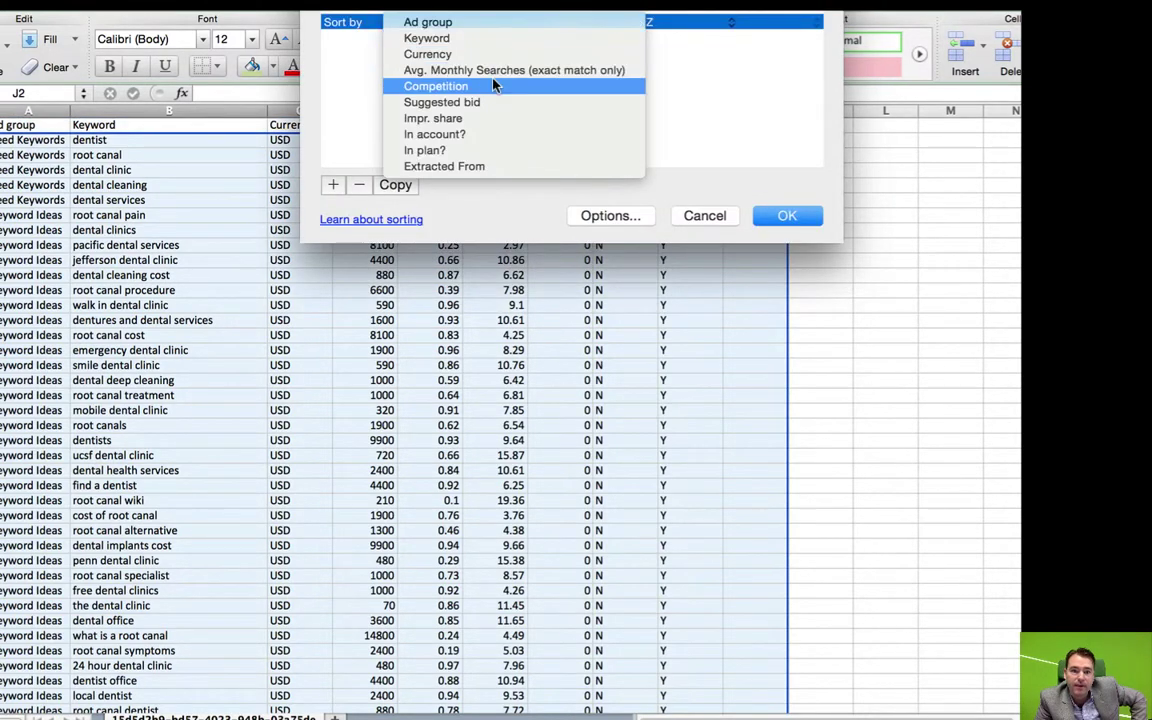
pyautogui.click(490, 70)
pyautogui.click(697, 30)
pyautogui.click(690, 40)
pyautogui.click(787, 215)
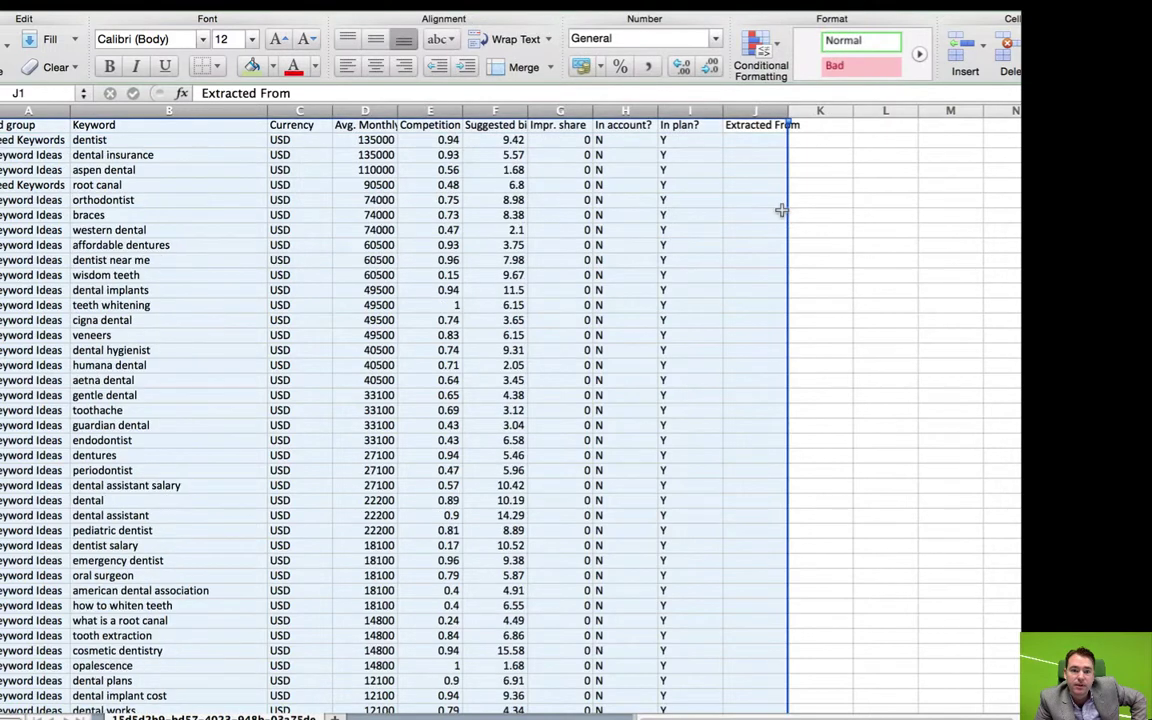
pyautogui.click(630, 169)
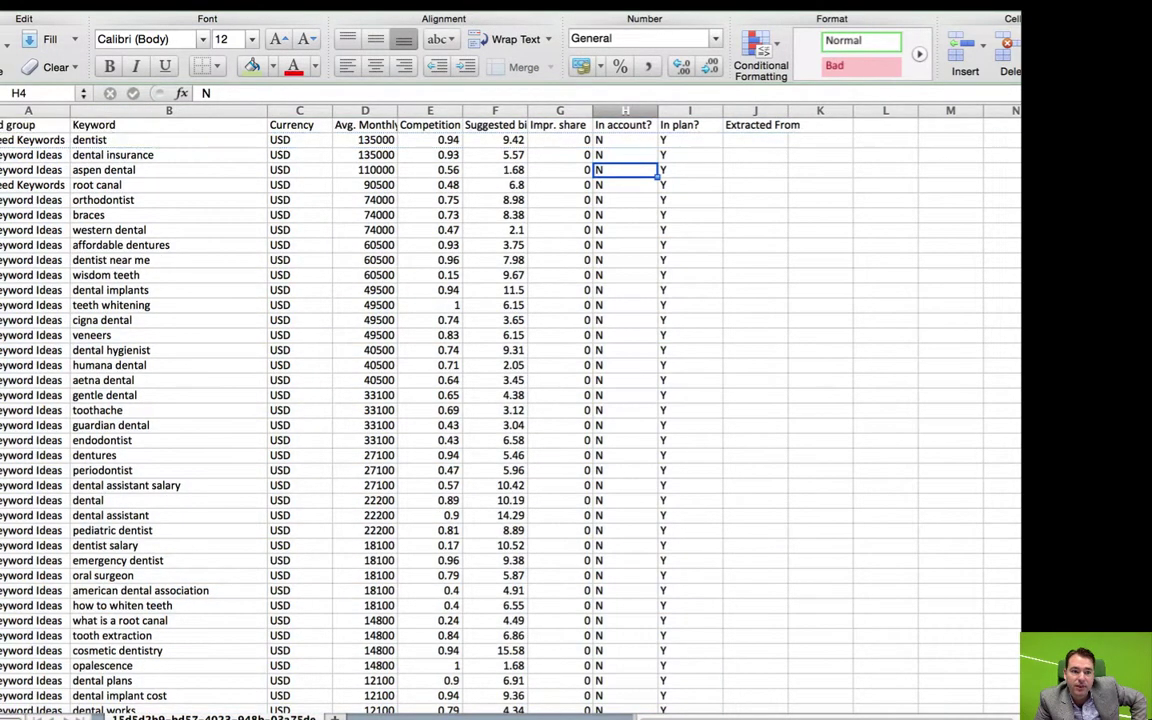
# Delete the rows for the keywords dental insurance, aspen dental and western dental
pyautogui.click(0, 155)
pyautogui.moveTo(0, 155); pyautogui.dragTo(0, 170)
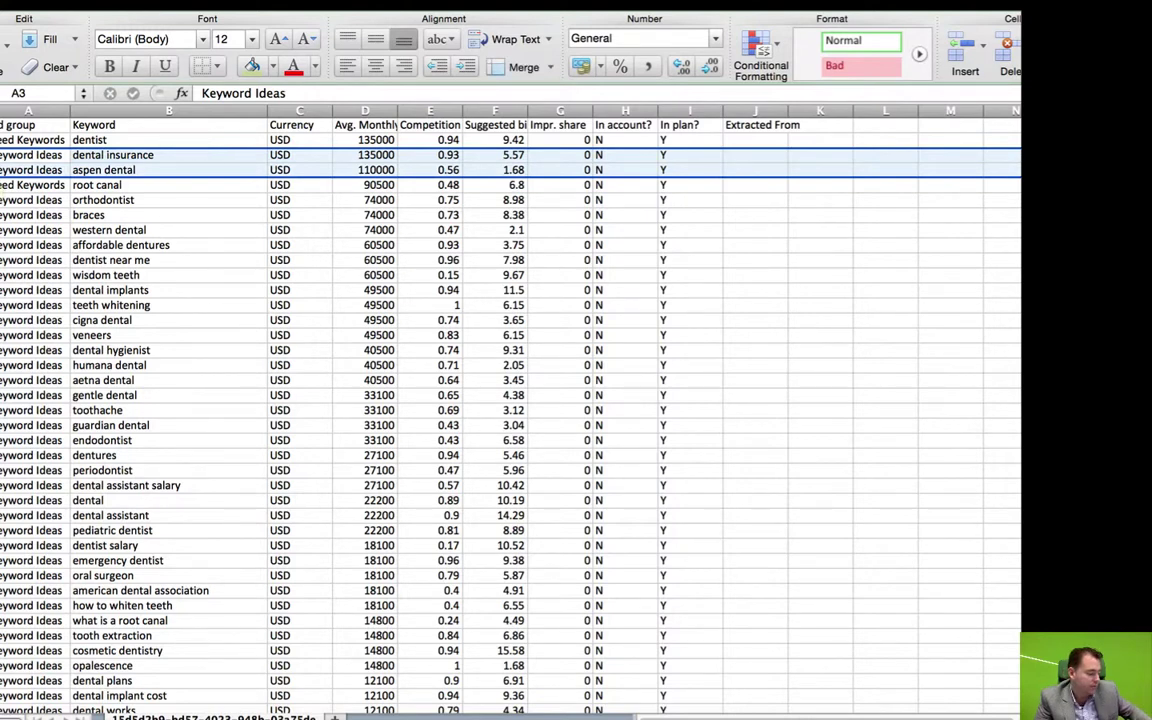
pyautogui.rightClick(2, 164)
pyautogui.click(39, 279)
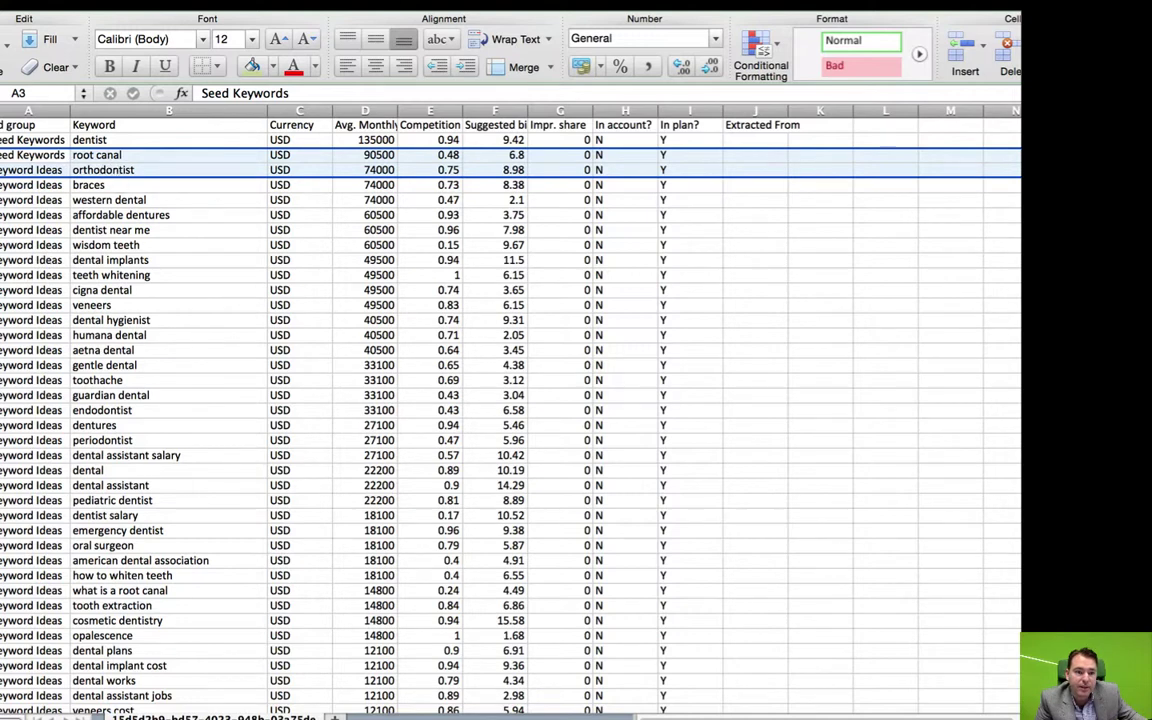
pyautogui.click(2, 200)
pyautogui.rightClick(2, 200)
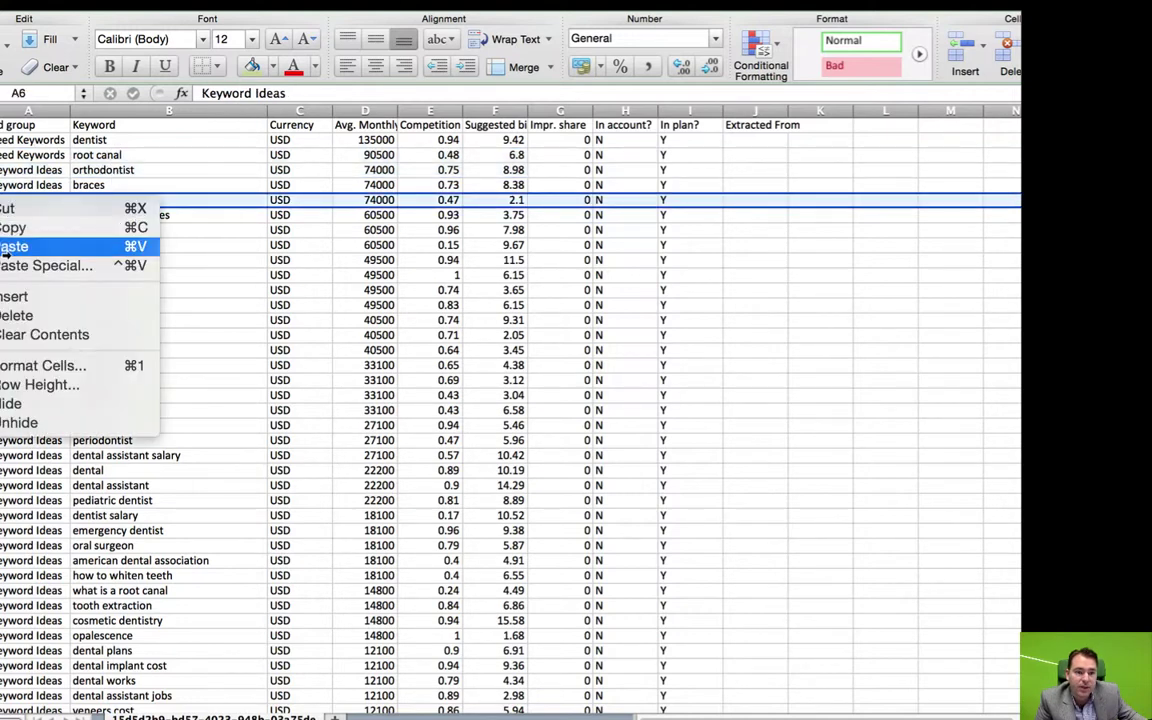
pyautogui.click(44, 315)
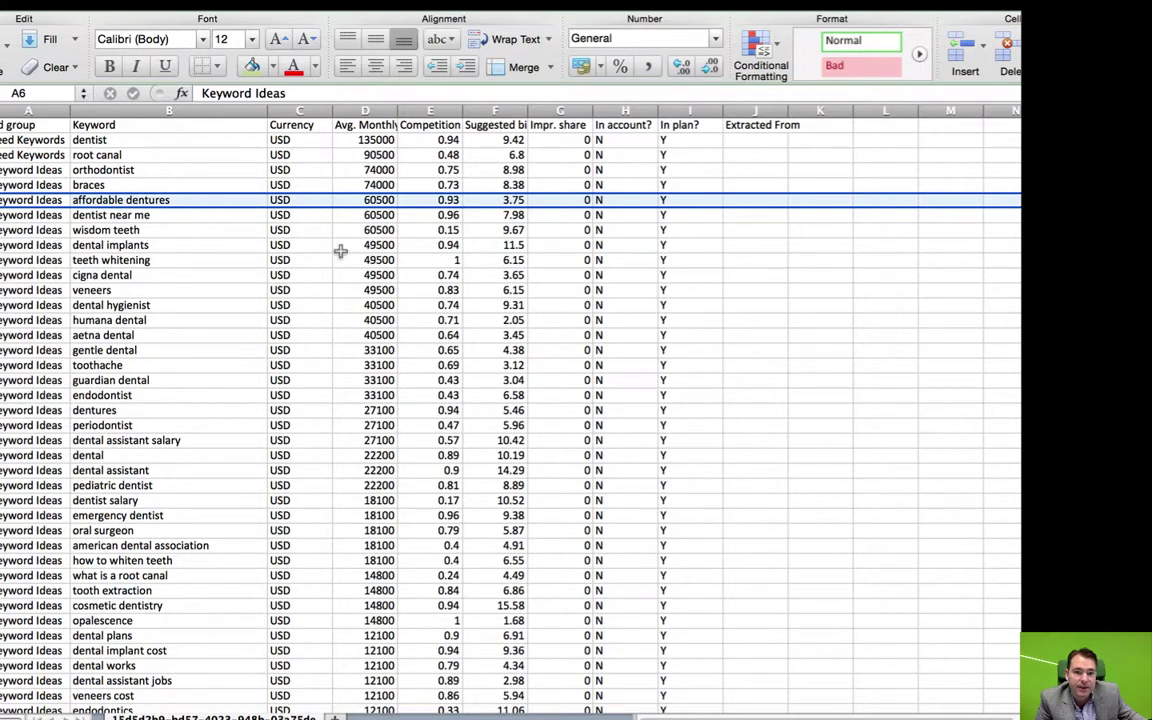
pyautogui.click(340, 250)
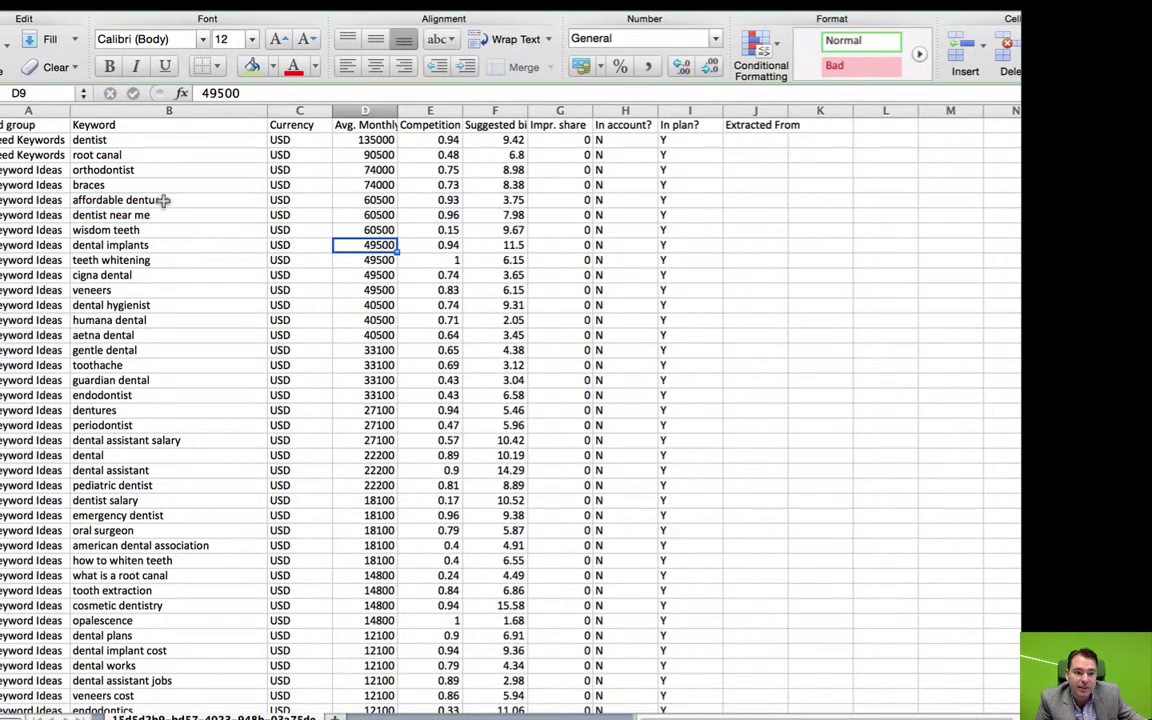
# Widen the Avg. Monthly Searches column so that more of its heading fits
pyautogui.moveTo(147, 139); pyautogui.dragTo(115, 320)
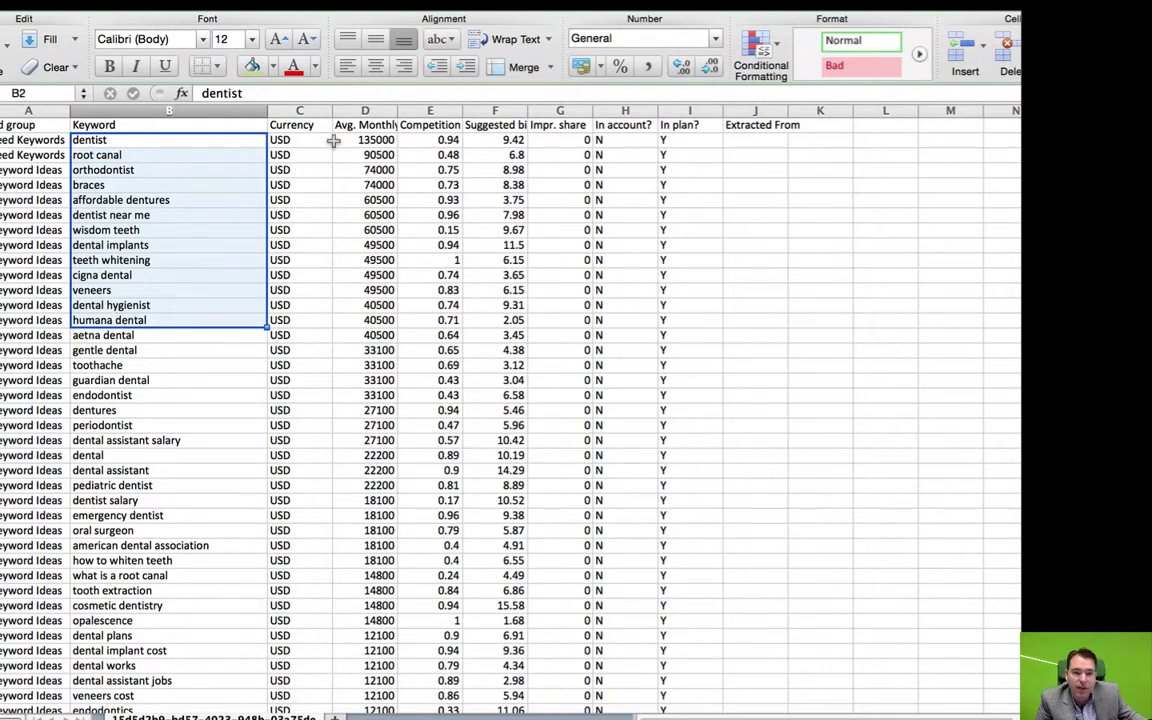
pyautogui.moveTo(402, 113); pyautogui.dragTo(437, 113)
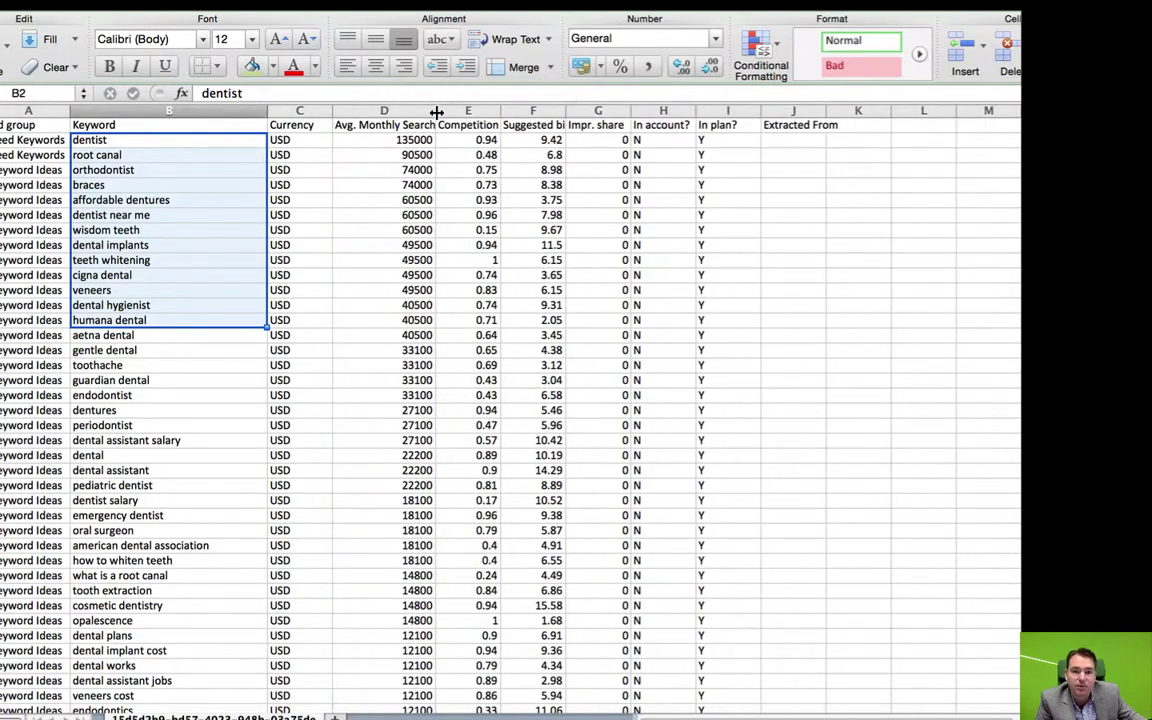
pyautogui.click(324, 200)
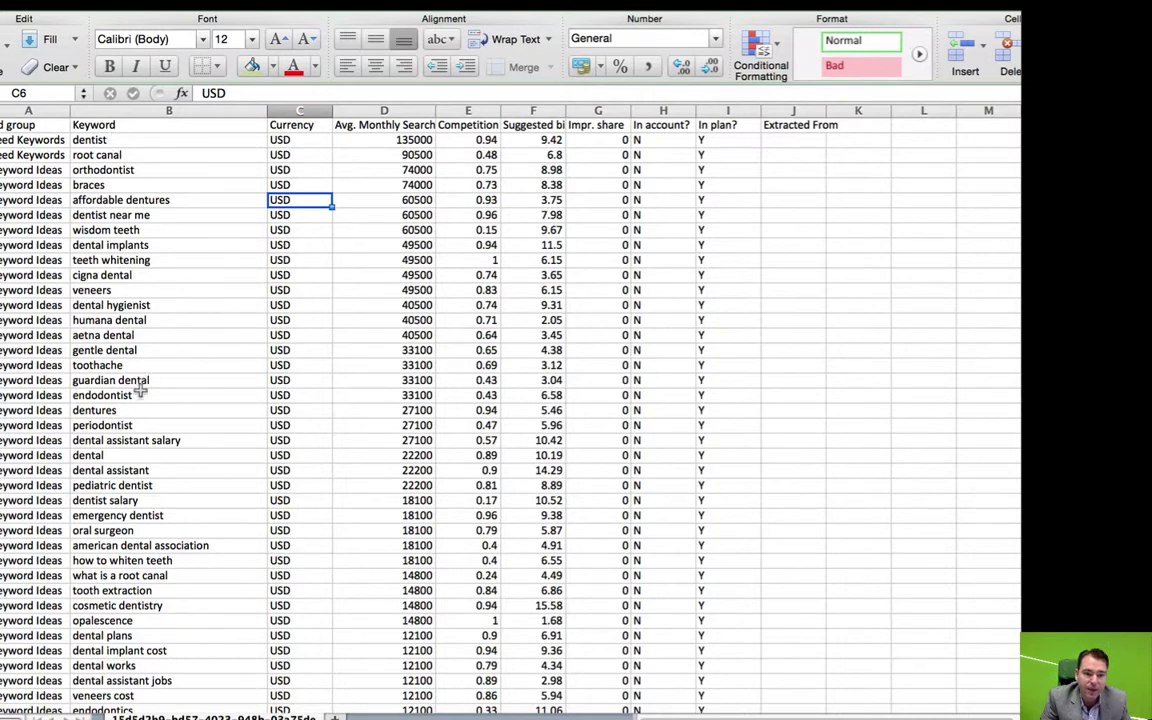
# Delete the rows for the keywords dental assistant salary, dentist salary and dental assistant
pyautogui.scroll(-4, 140, 392)
pyautogui.click(12, 380)
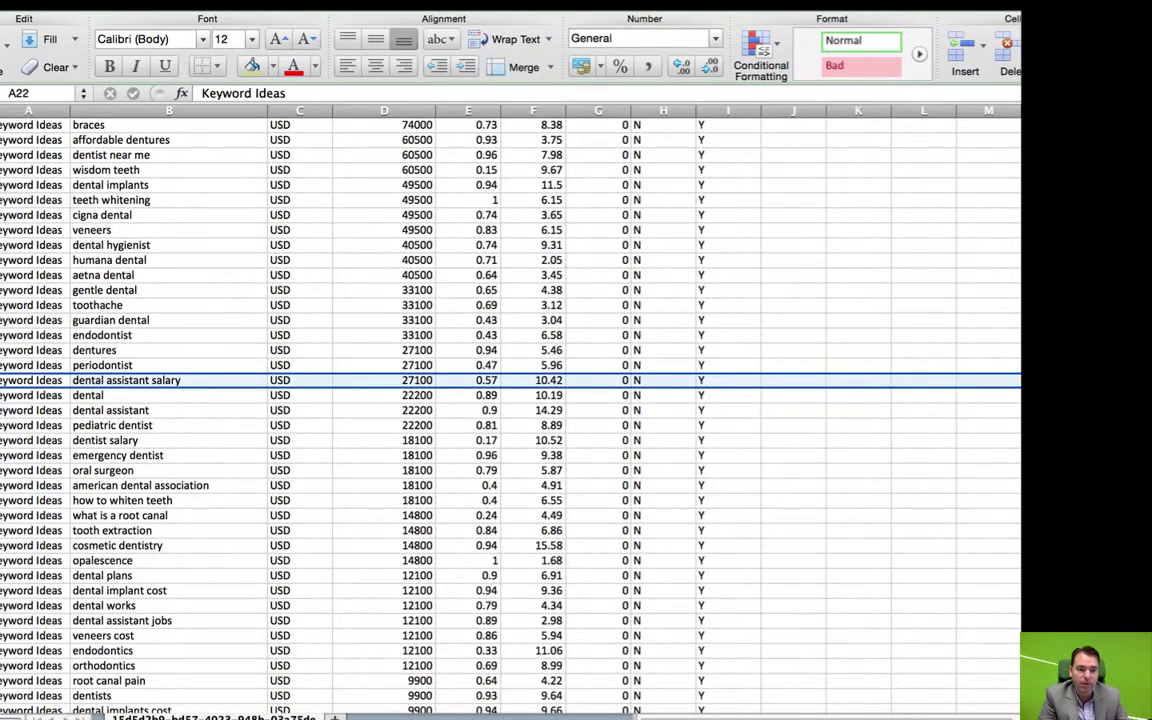
pyautogui.rightClick(12, 380)
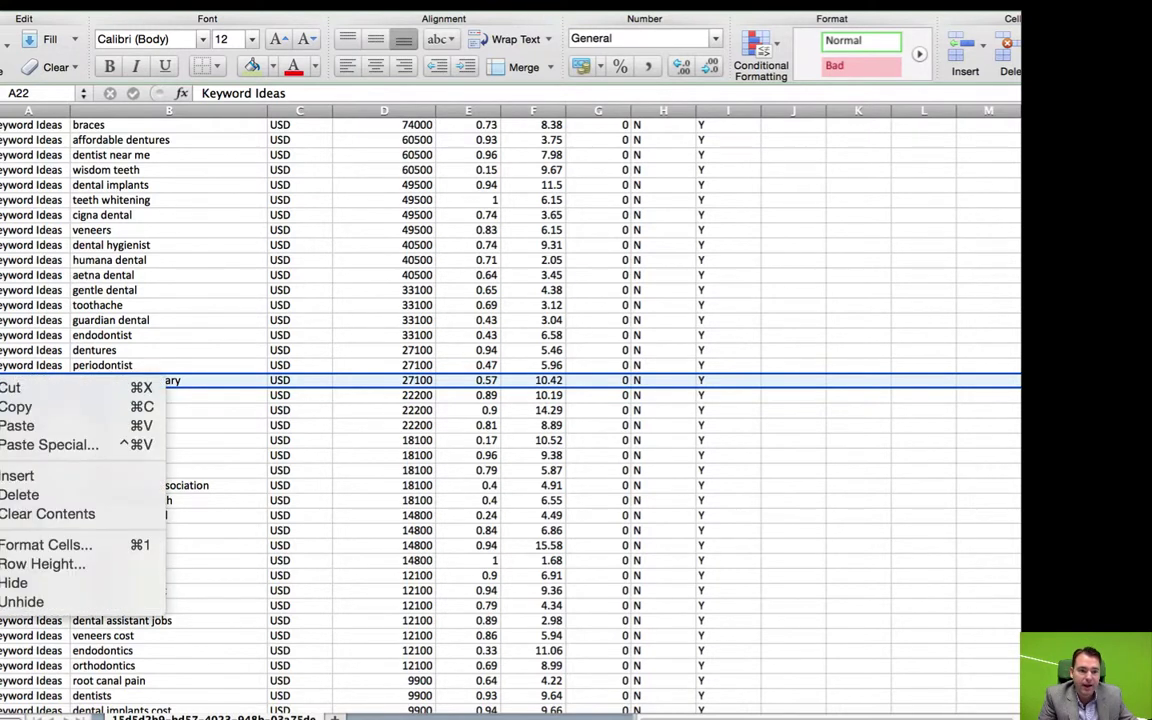
pyautogui.click(46, 495)
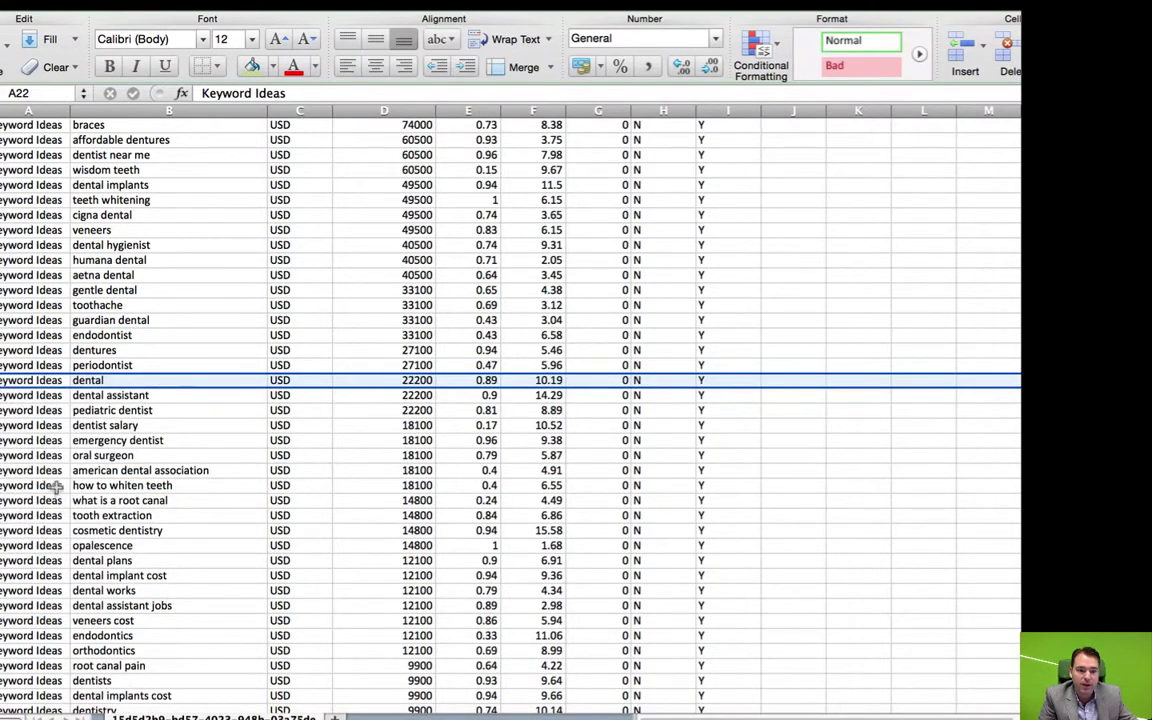
pyautogui.click(12, 425)
pyautogui.rightClick(12, 425)
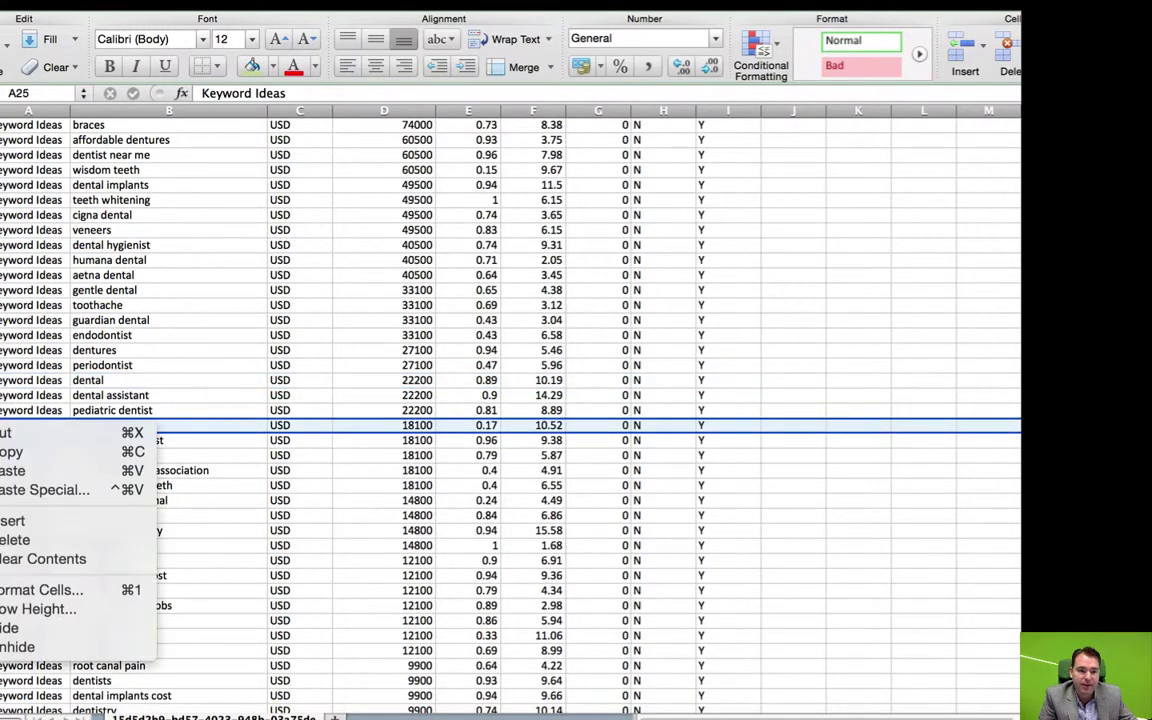
pyautogui.click(74, 539)
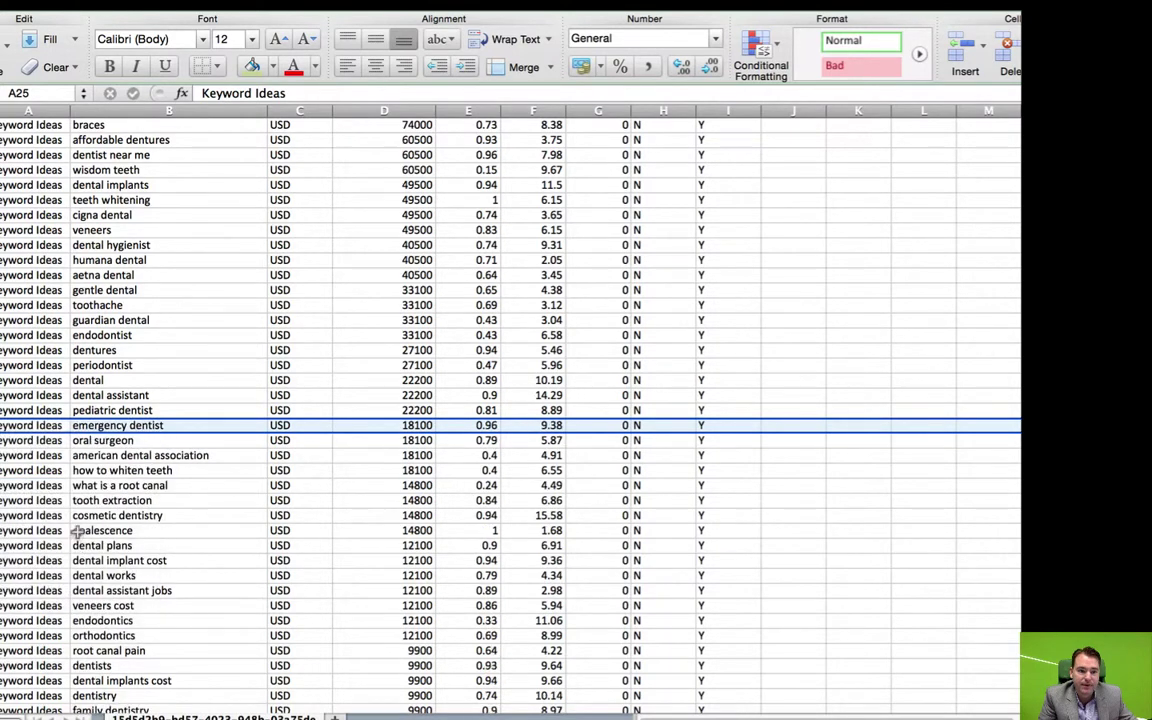
pyautogui.click(163, 397)
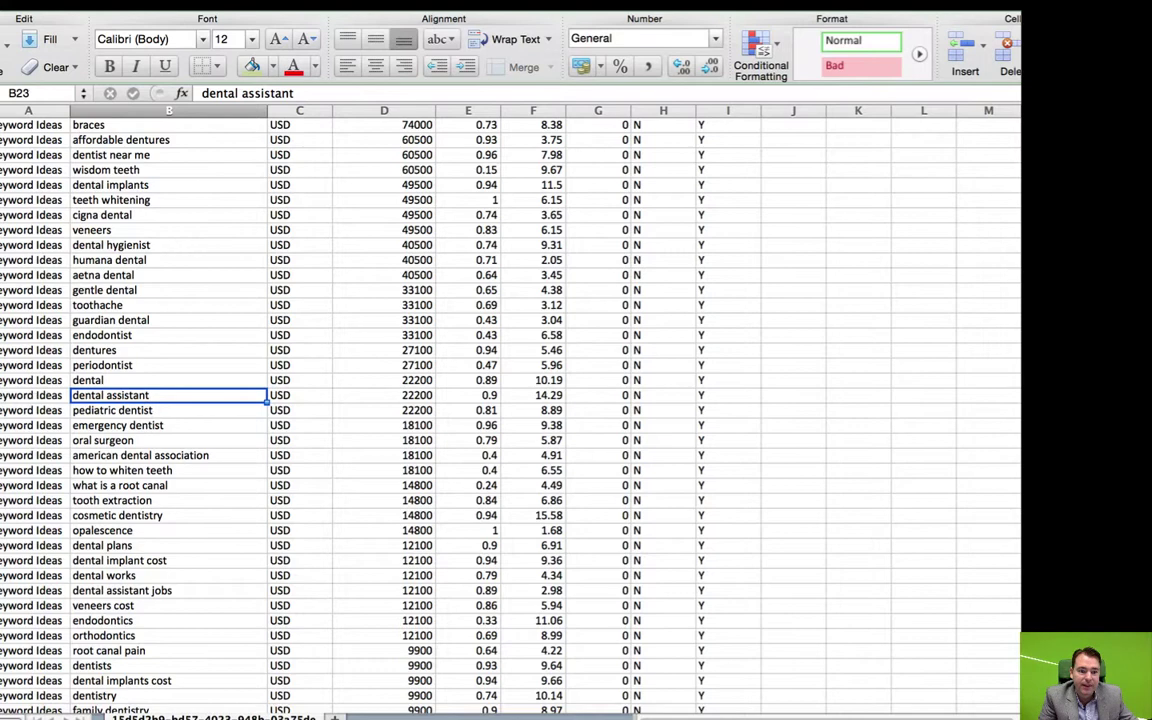
pyautogui.rightClick(2, 395)
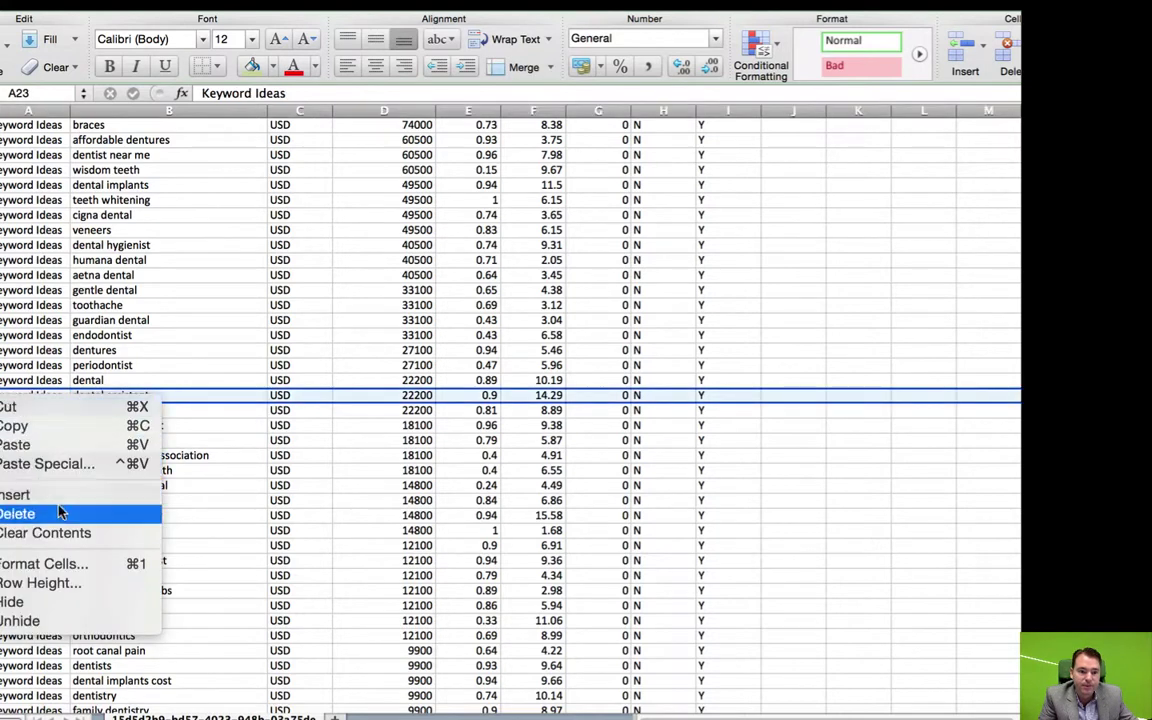
pyautogui.press('Escape')
pyautogui.hotkey('ctrl', '-')
# Copy the top keywords from dentist down to dental in the Keyword column
pyautogui.scroll(2, 120, 300)
pyautogui.moveTo(112, 140); pyautogui.dragTo(150, 245)
pyautogui.moveTo(148, 260); pyautogui.dragTo(149, 437)
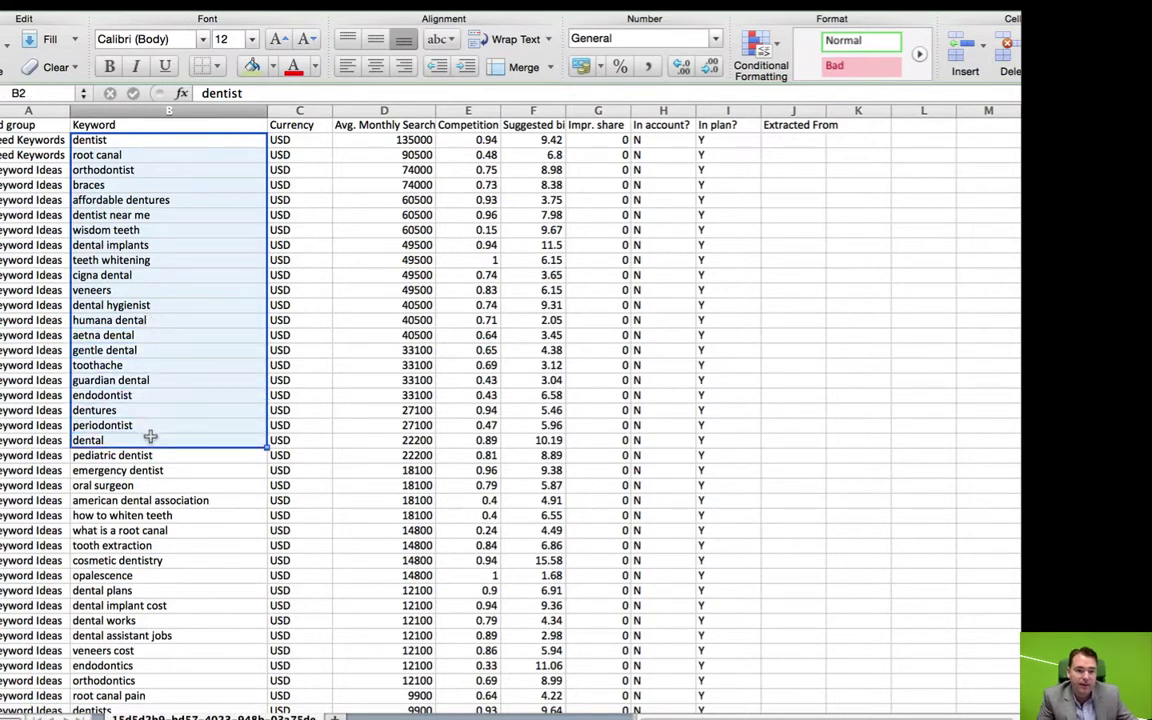
pyautogui.press('super+c')
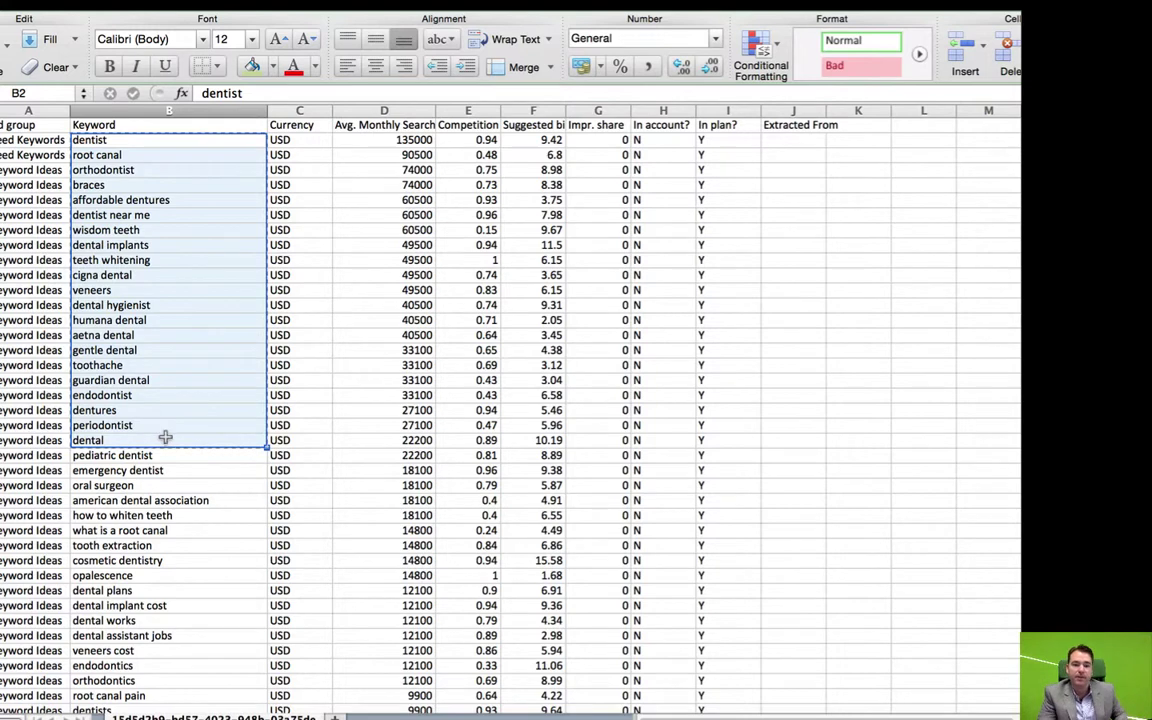
# Switch to the Word document, move the cities and keywords table up to the previous page and paste the copied keywords under Core Keywords
pyautogui.click(455, 718)
pyautogui.moveTo(390, 341); pyautogui.dragTo(471, 403)
pyautogui.click(591, 413)
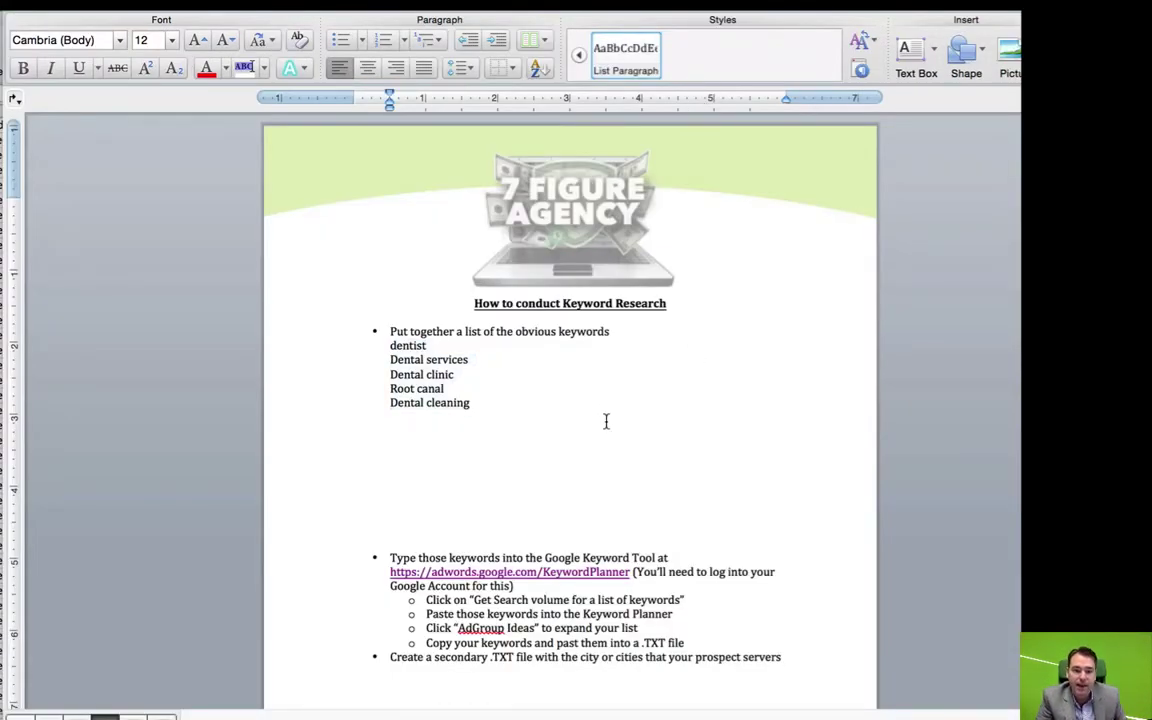
pyautogui.scroll(-6, 595, 410)
pyautogui.scroll(-4, 619, 446)
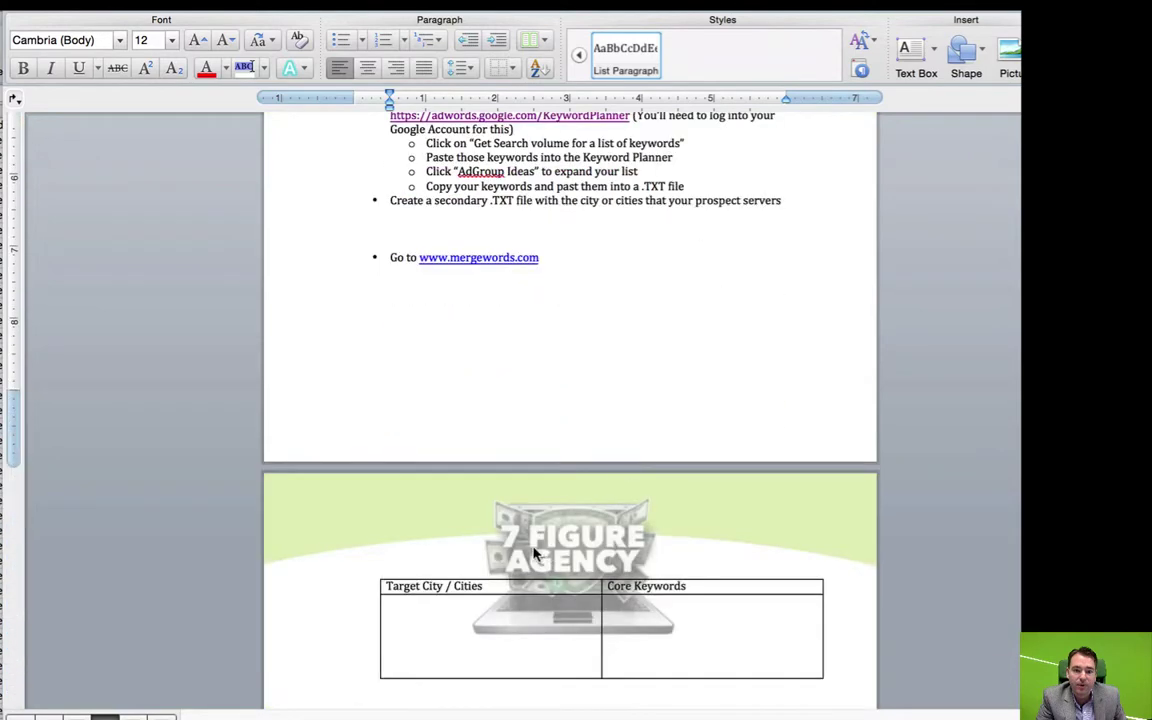
pyautogui.moveTo(373, 571); pyautogui.dragTo(400, 271)
pyautogui.click(666, 332)
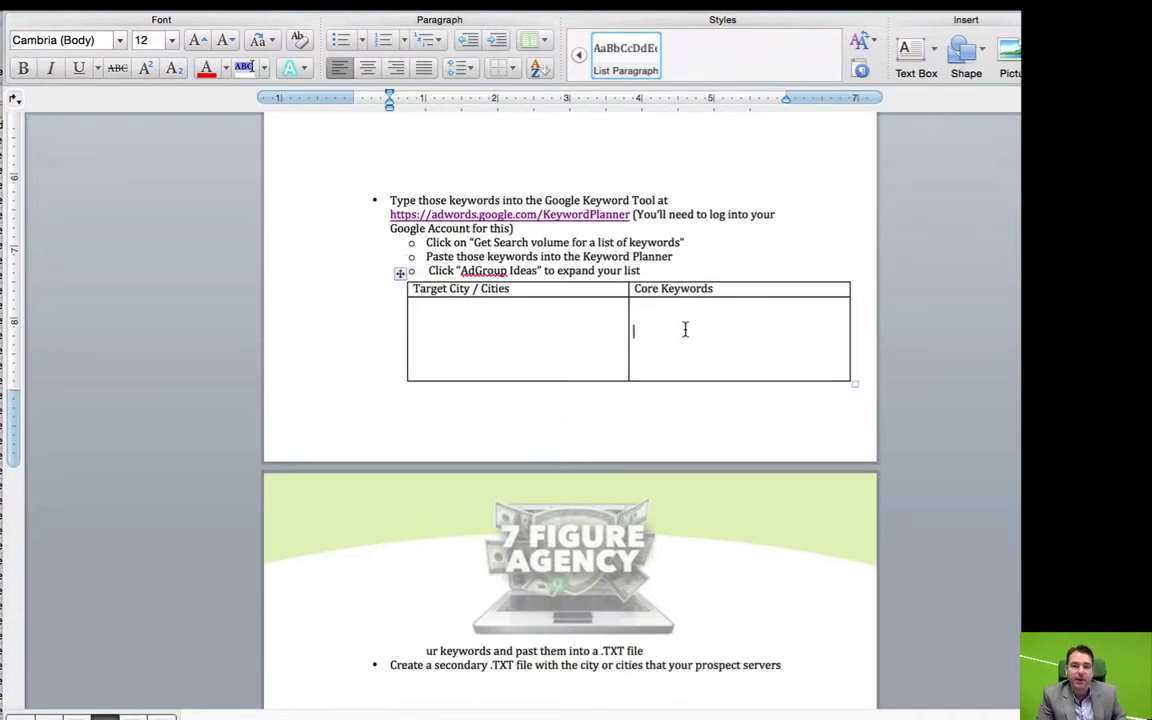
pyautogui.press('super+v')
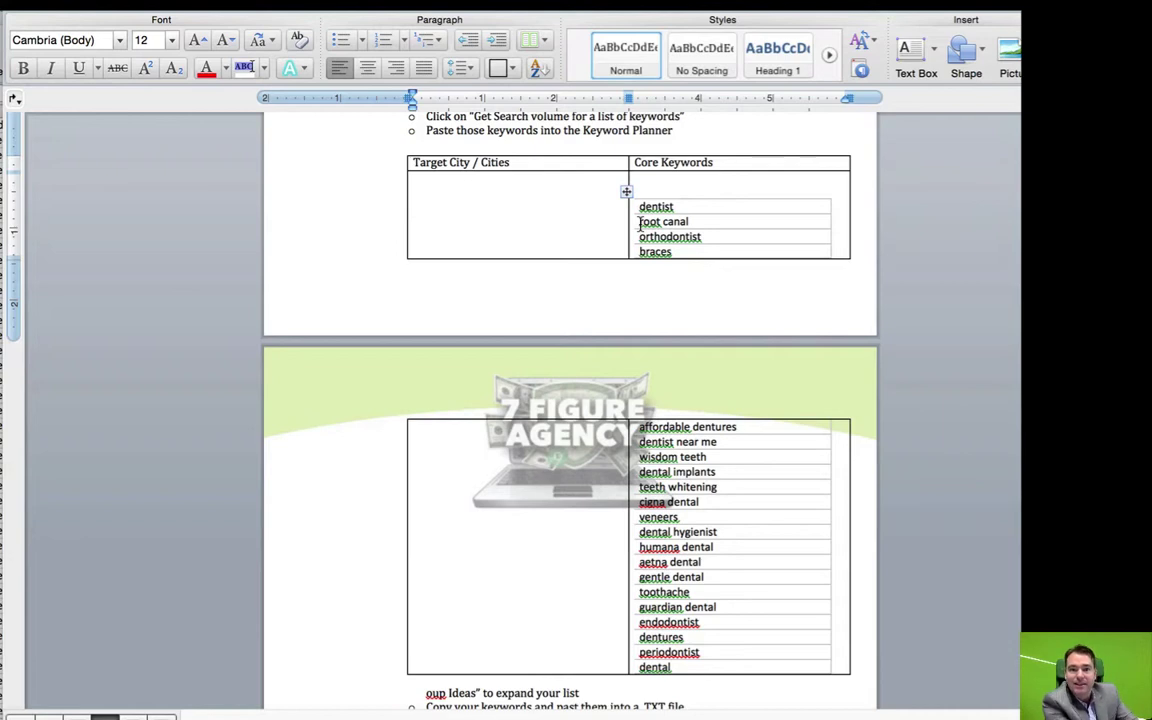
# Enter Miami, Kendall and Pinecrest under Target City / Cities and move the whole table down to the next page
pyautogui.write('Miami')
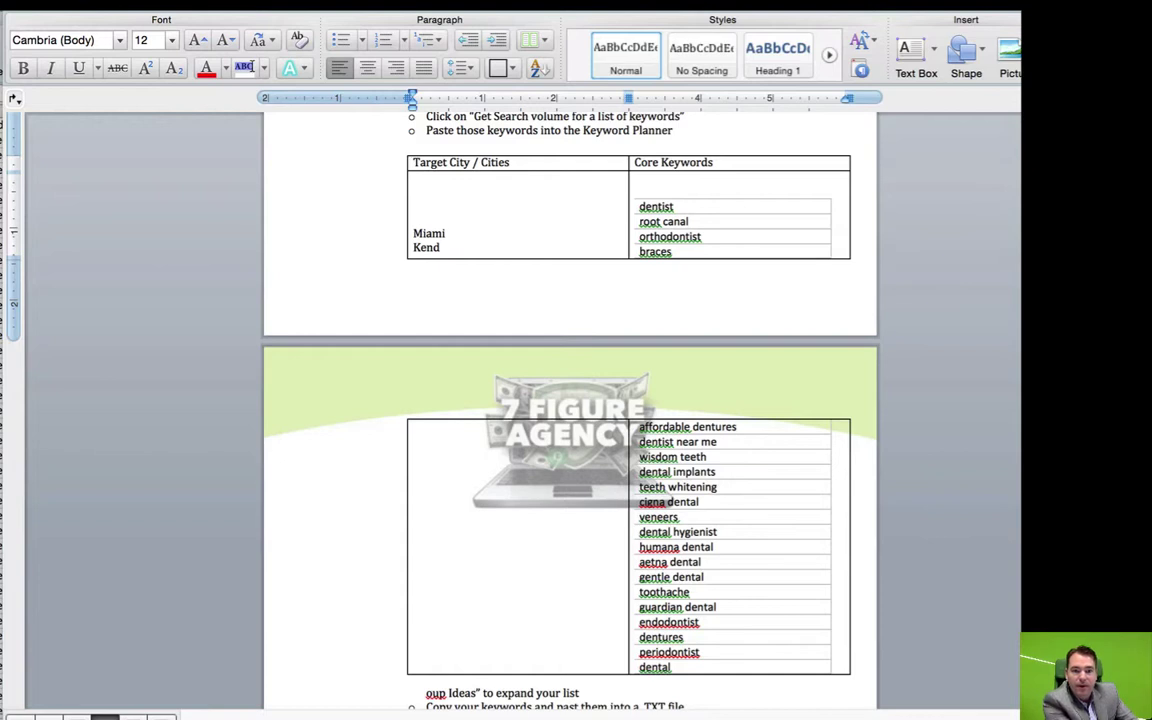
pyautogui.click(415, 426)
pyautogui.write('Pinecrest')
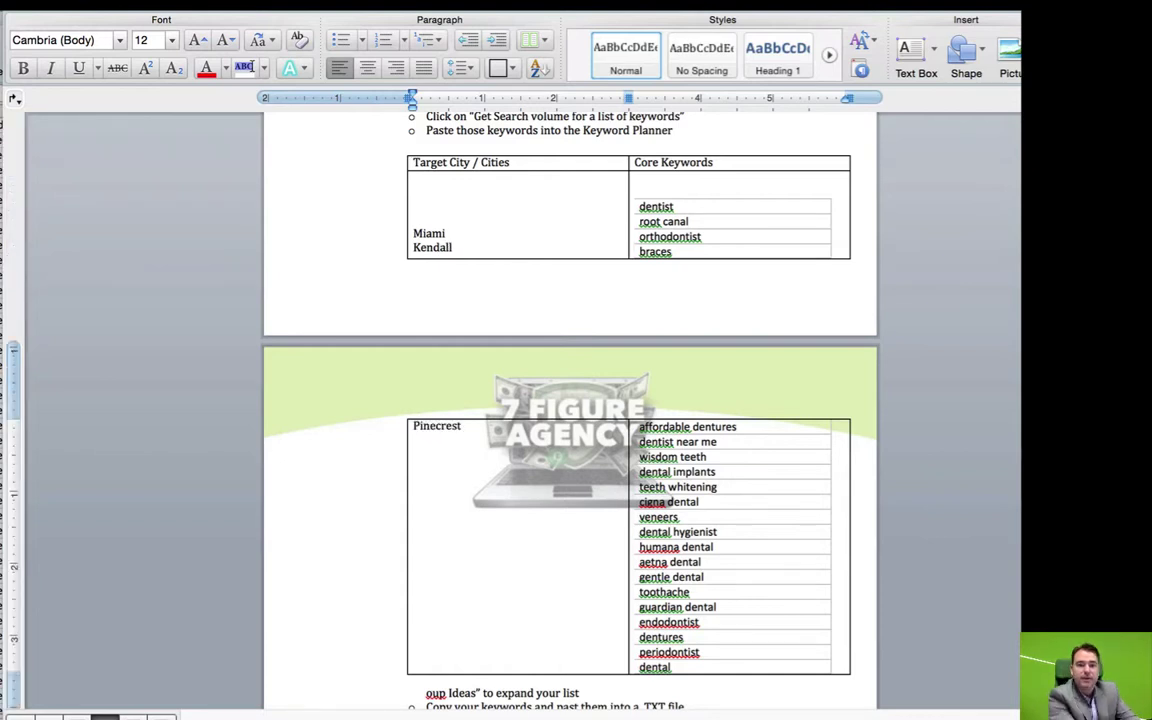
pyautogui.moveTo(400, 149); pyautogui.dragTo(425, 573)
pyautogui.scroll(-2, 516, 468)
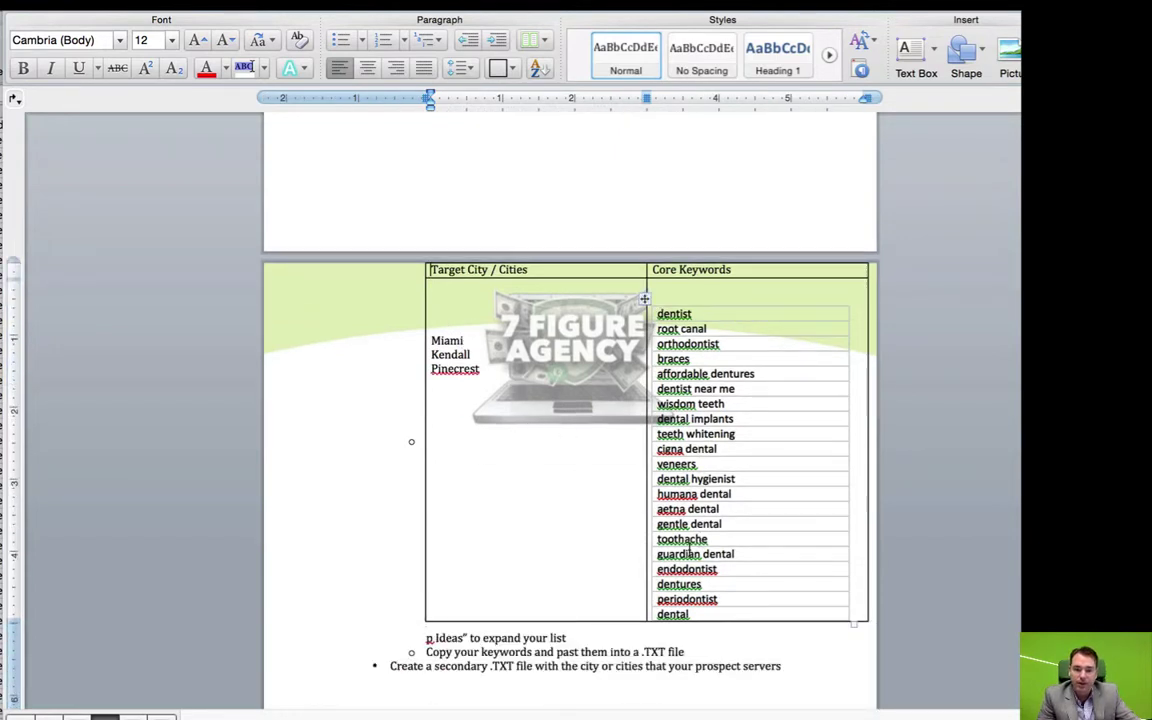
pyautogui.scroll(-5, 630, 490)
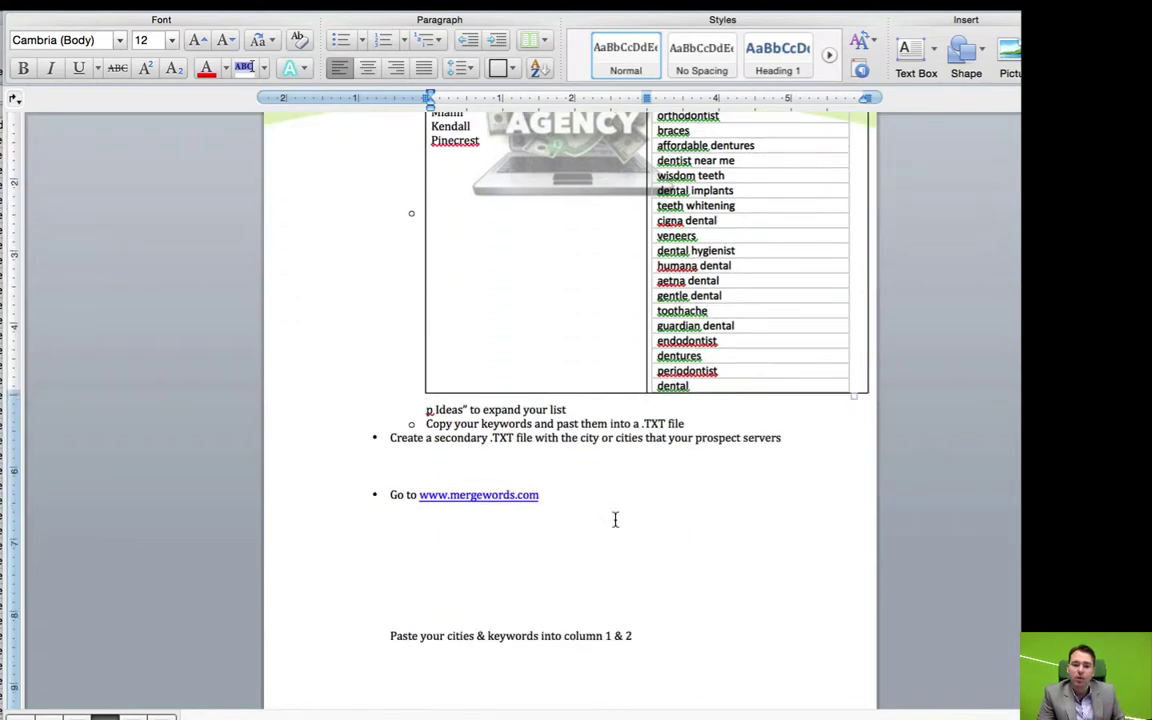
pyautogui.click(522, 496)
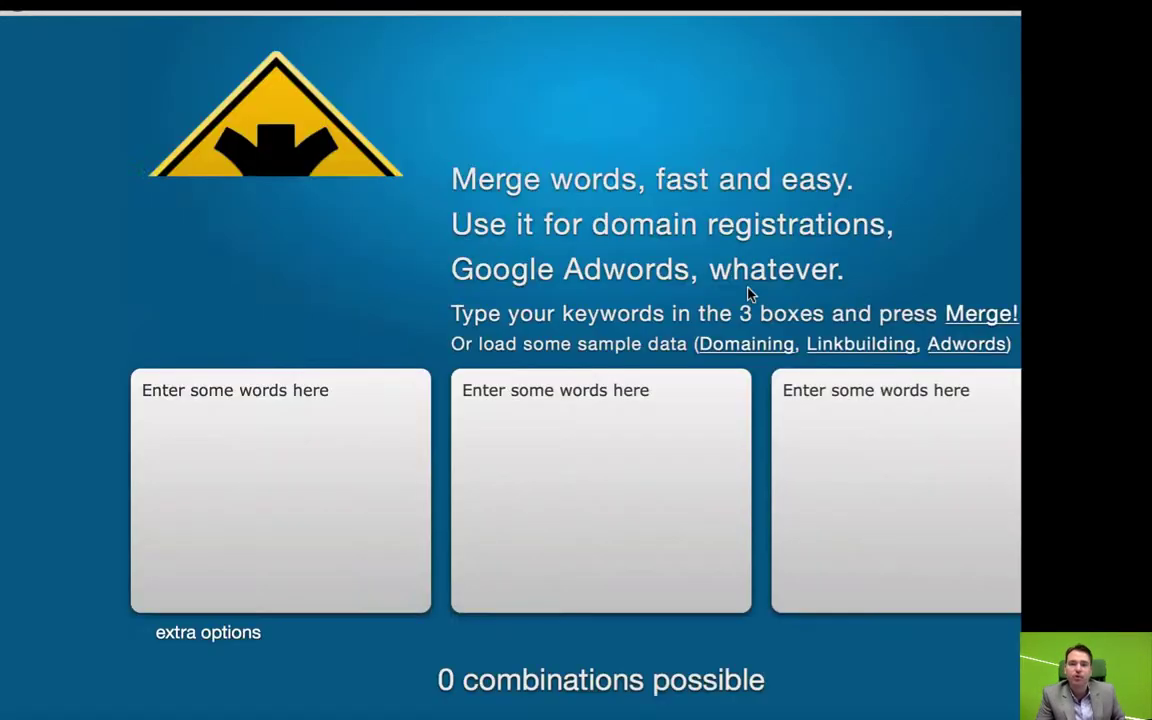
pyautogui.click(228, 405)
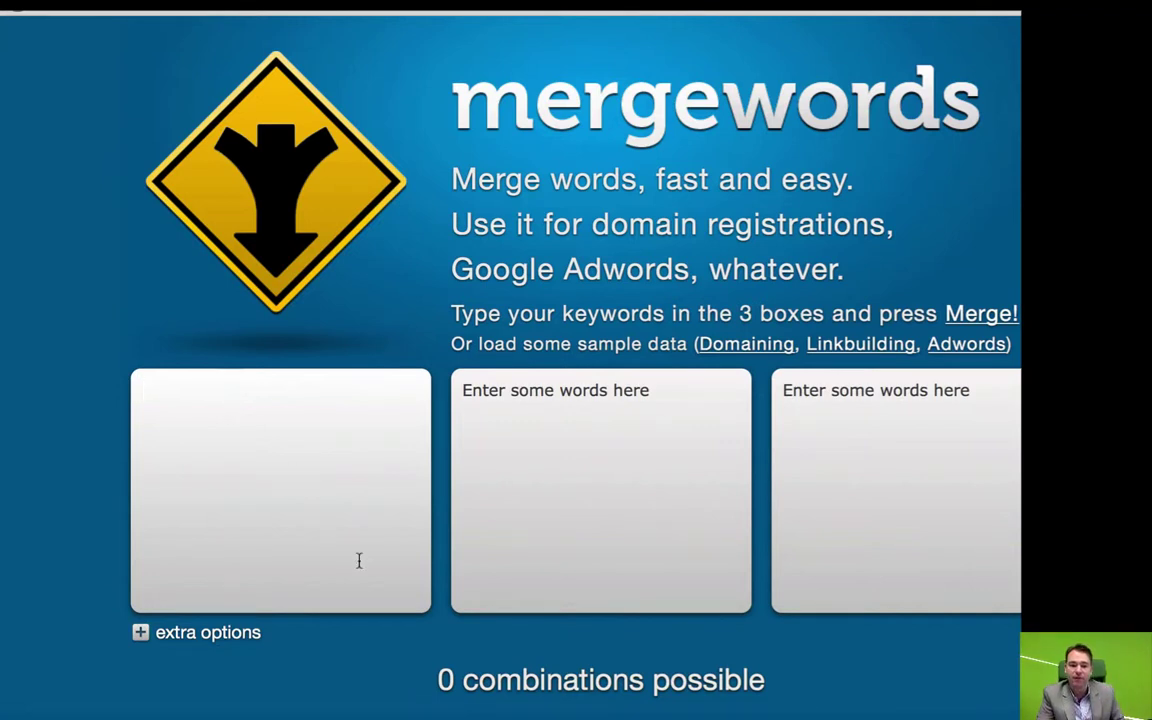
# Copy the core keywords from dentist to dental out of Word into the second Mergewords box and remove the trailing blank line
pyautogui.click(455, 716)
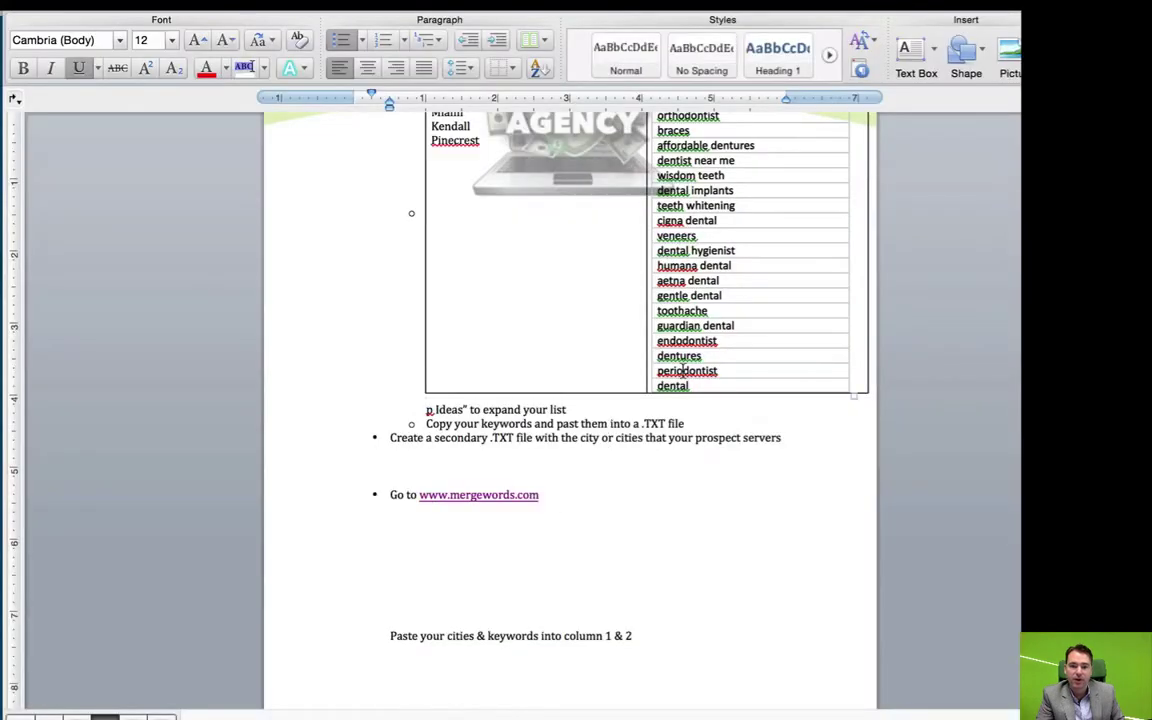
pyautogui.moveTo(731, 385); pyautogui.dragTo(655, 145)
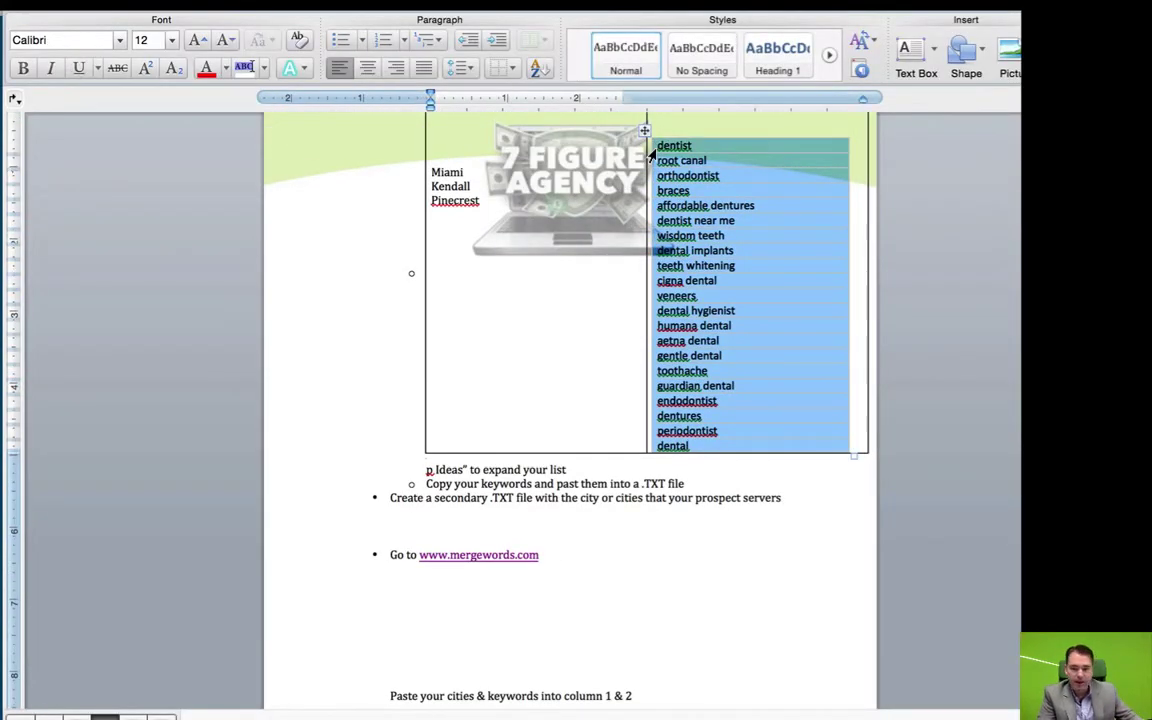
pyautogui.press('super+Tab')
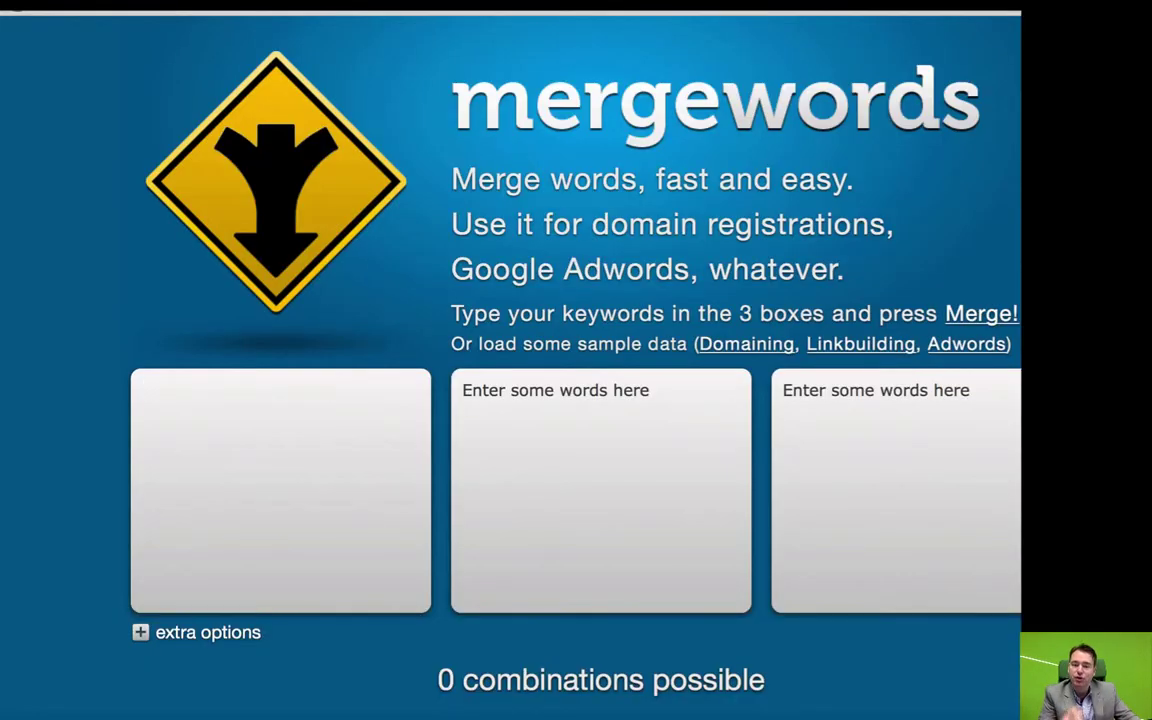
pyautogui.scroll(-1, 774, 411)
pyautogui.click(703, 405)
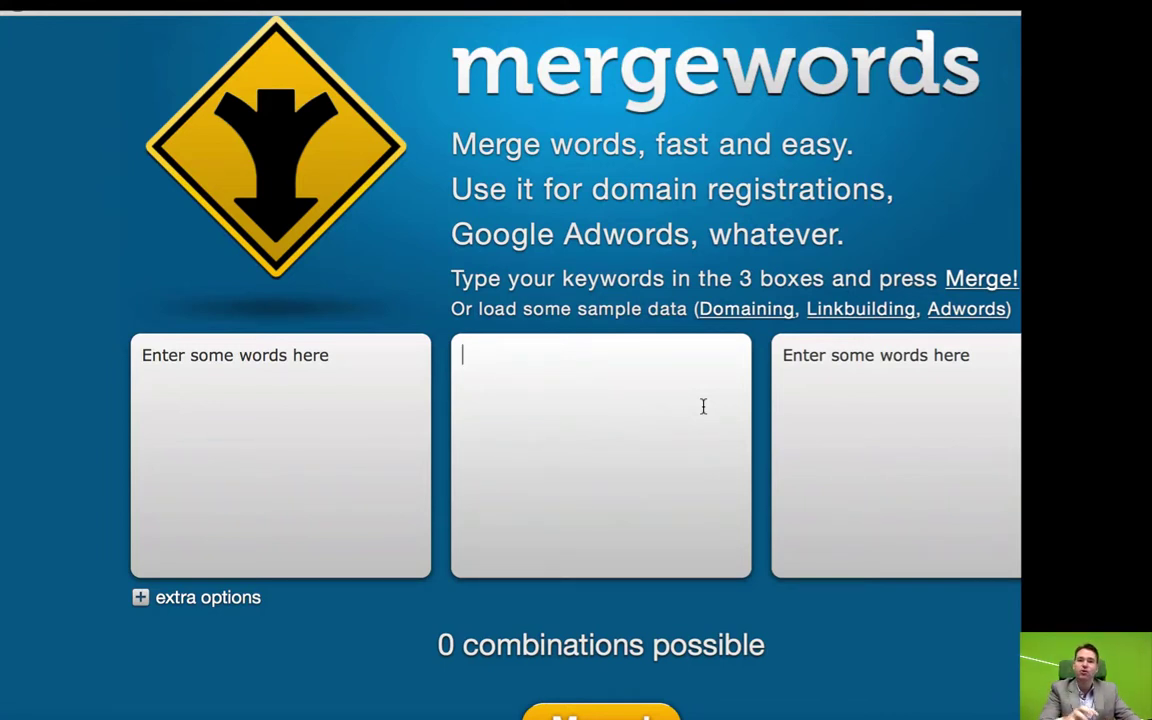
pyautogui.write('dental hygienist humana dental aetna dental gentle dental toothache guardian dental endodontist dentures periodontist dental')
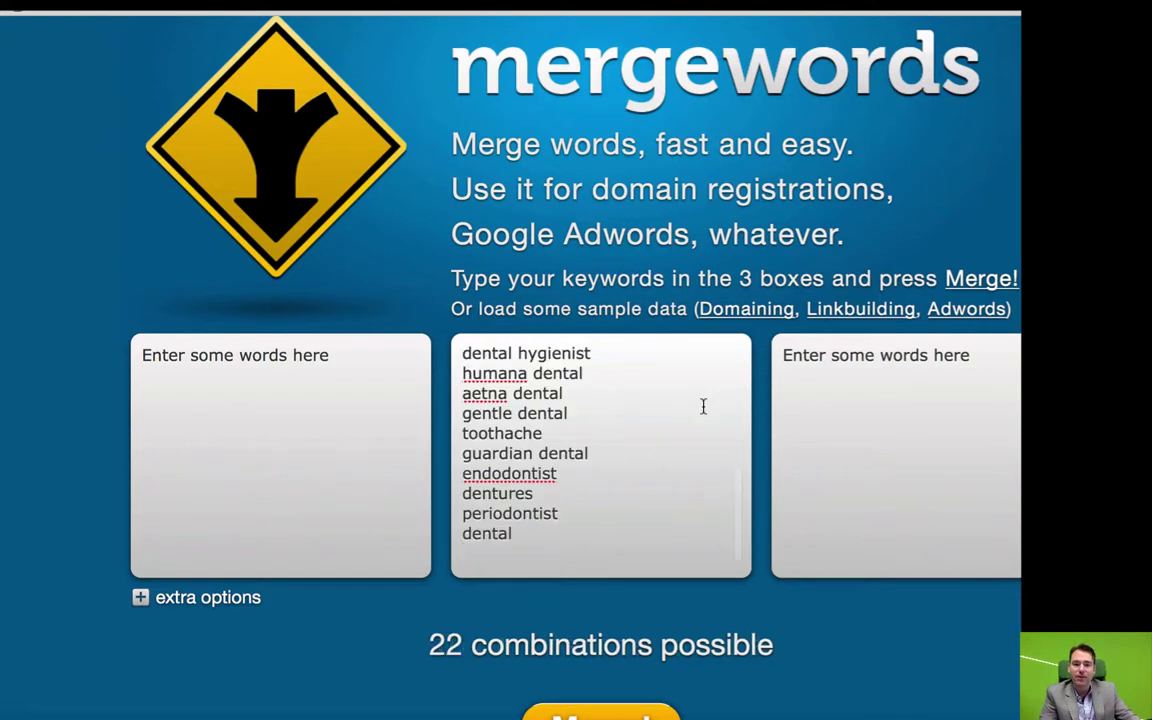
pyautogui.press('BackSpace')
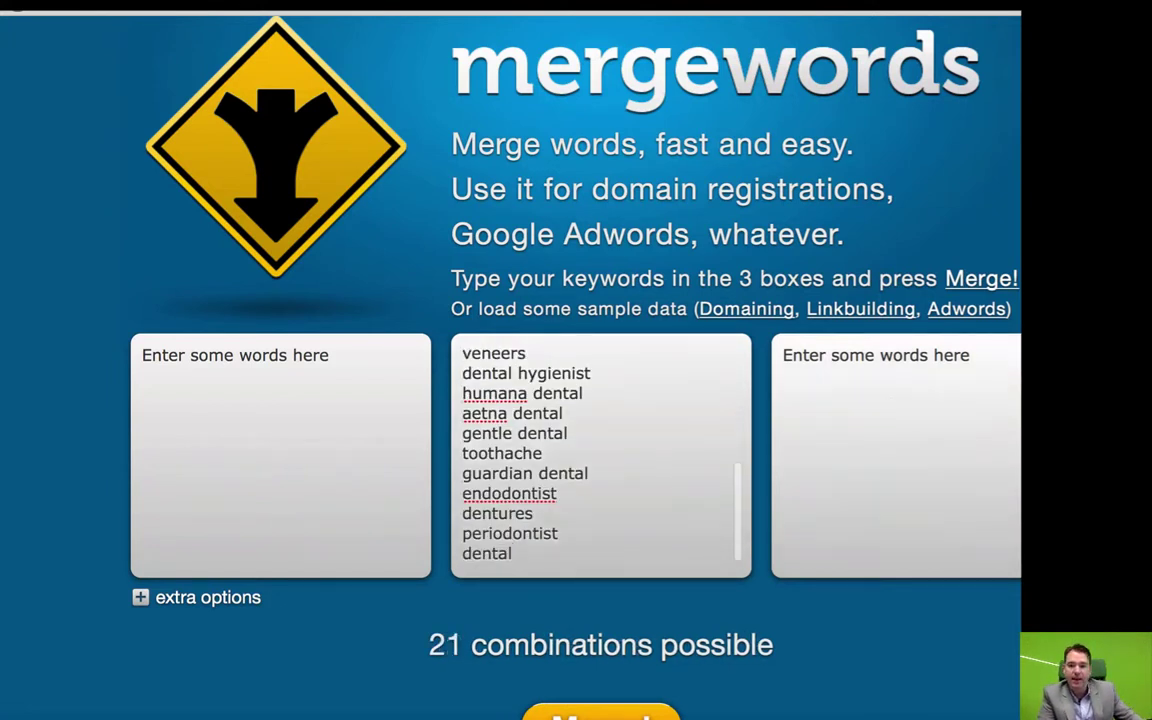
# Copy the cities Miami, Kendall and Pinecrest from the Word table and paste them into the first Mergewords box
pyautogui.press('super+Tab')
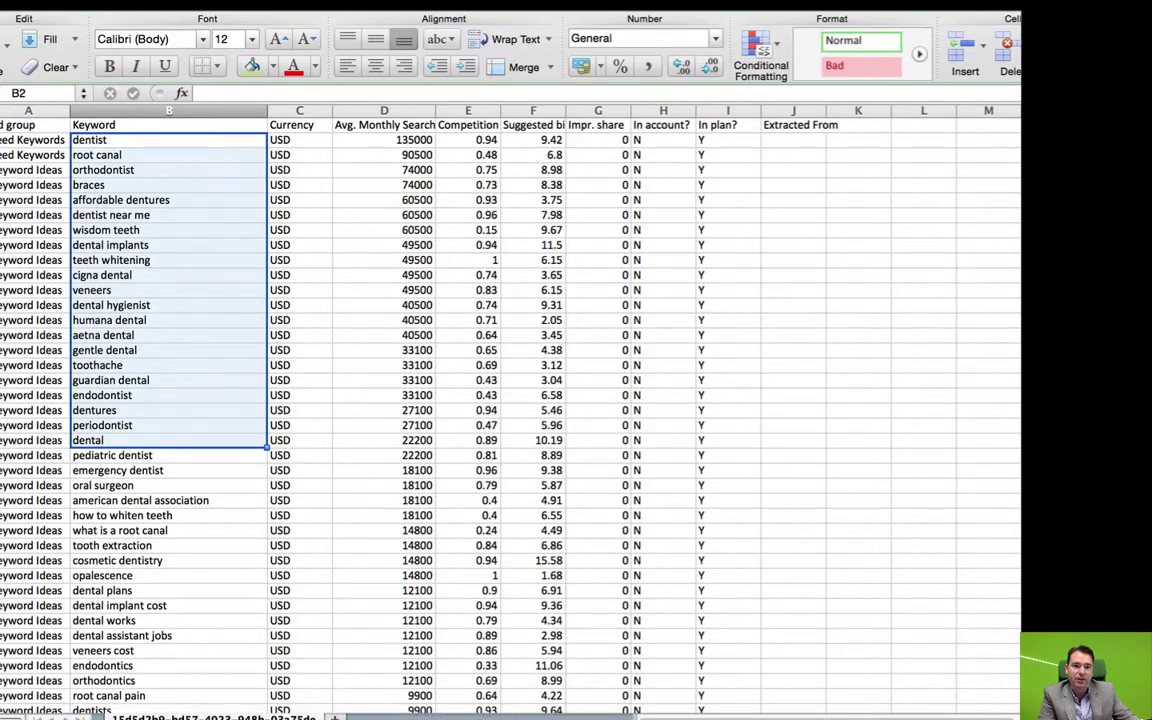
pyautogui.press('super+Tab')
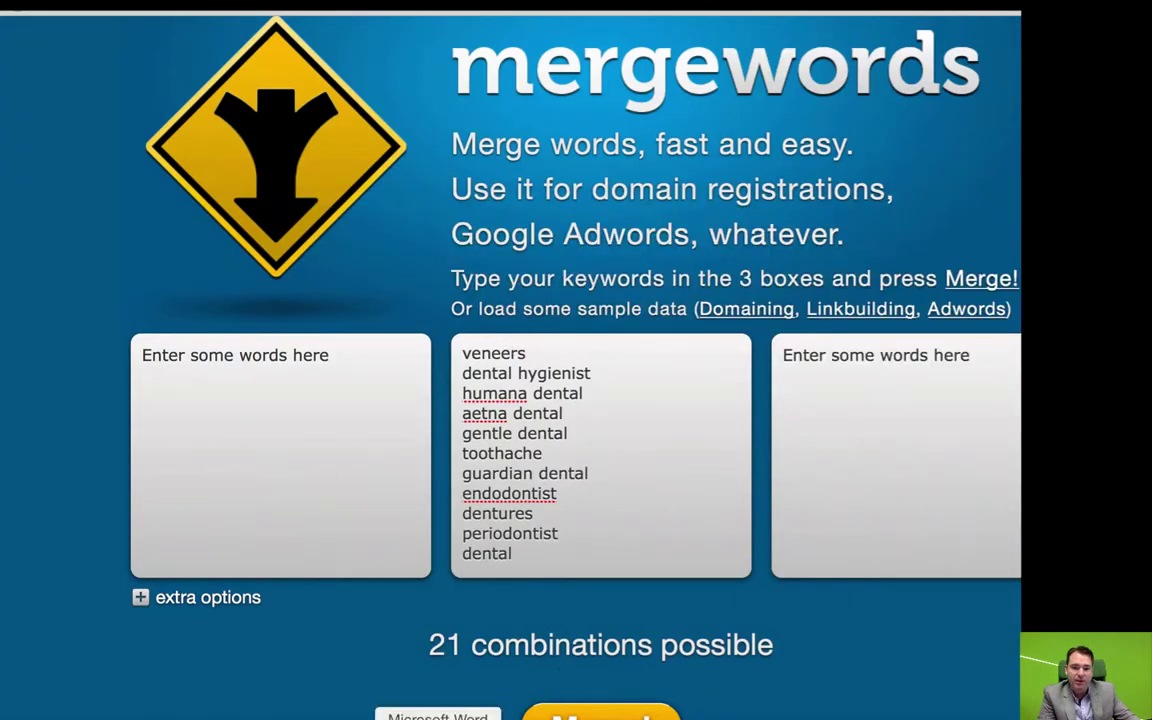
pyautogui.click(383, 717)
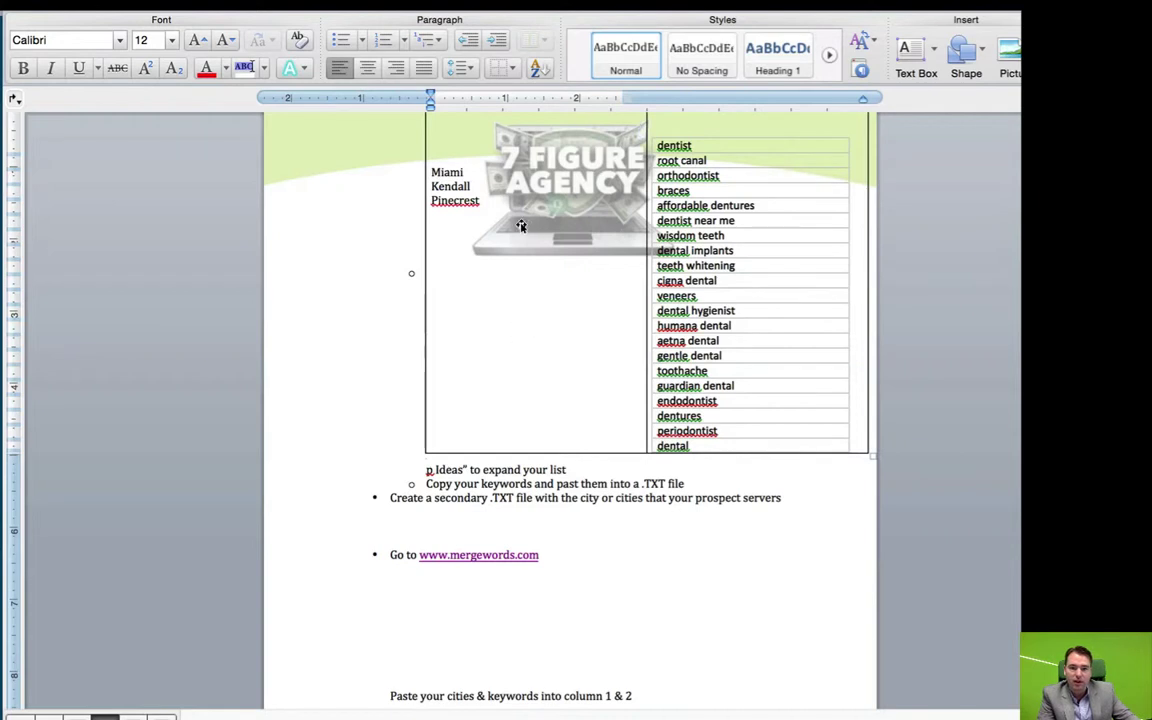
pyautogui.click(434, 172)
pyautogui.moveTo(434, 172); pyautogui.dragTo(480, 202)
pyautogui.press('super+c')
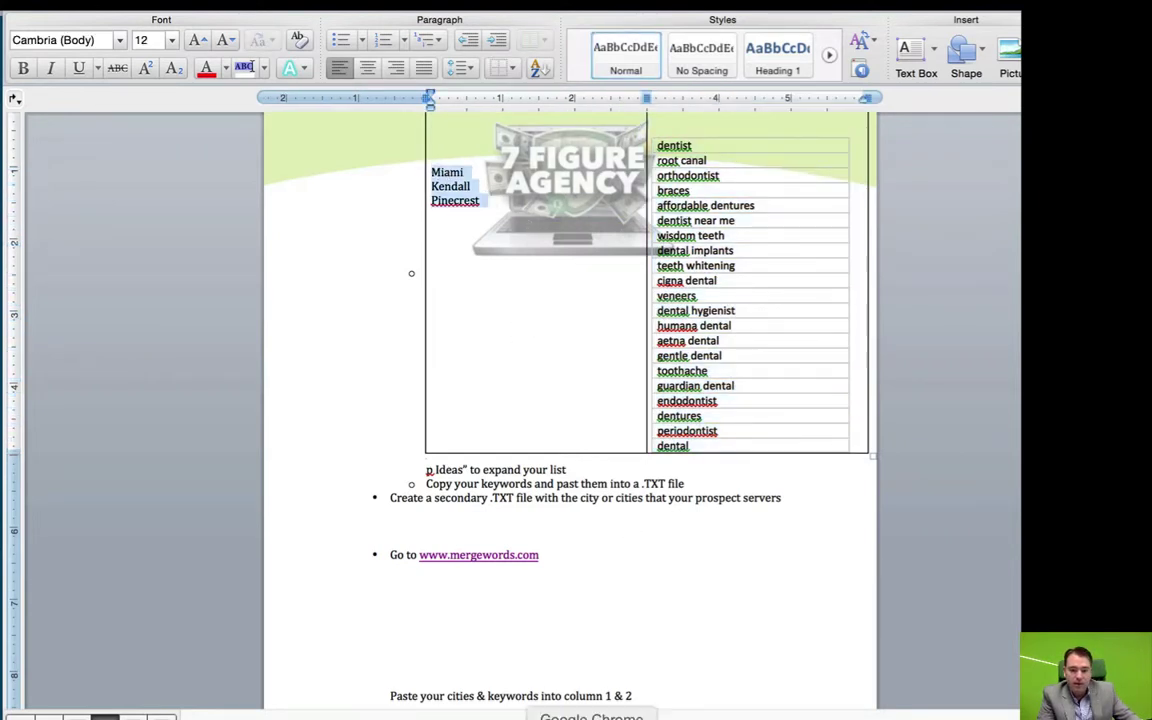
pyautogui.click(500, 716)
pyautogui.click(347, 389)
pyautogui.press('super+v')
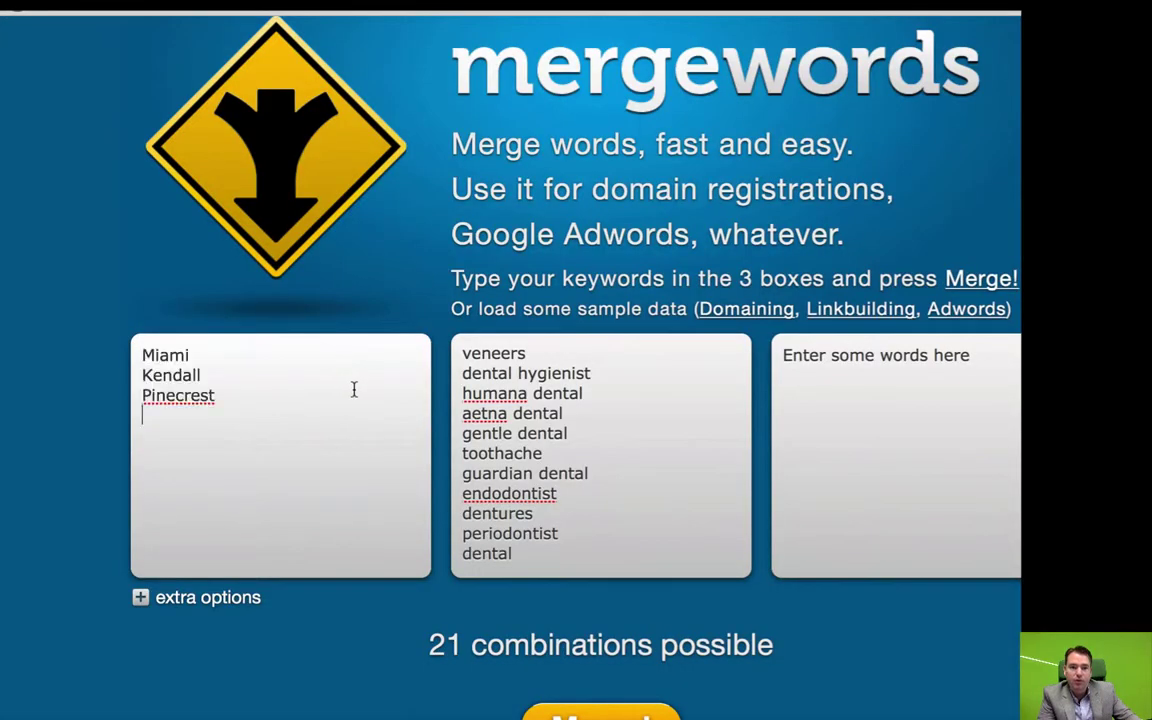